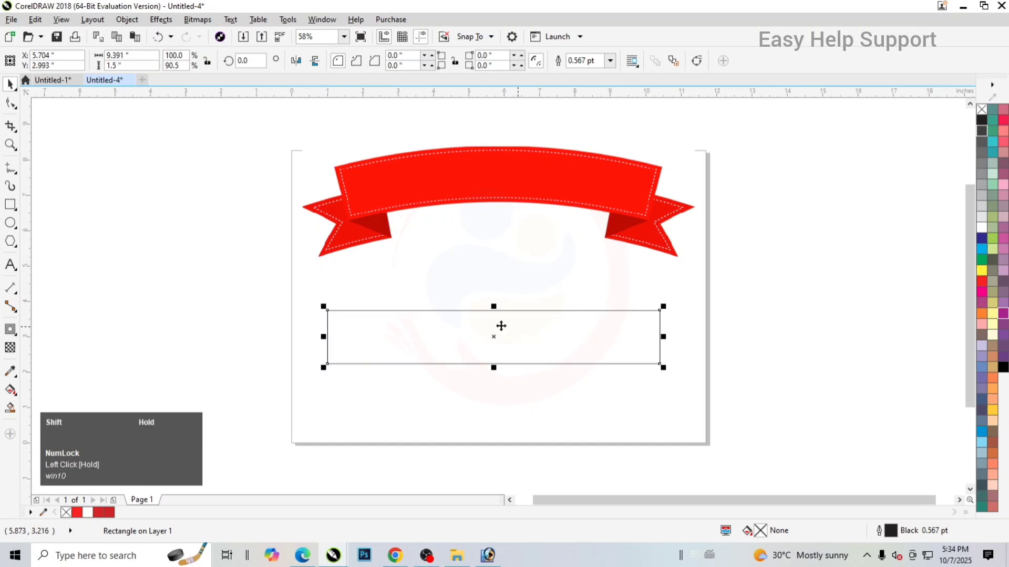
Bend the rectangle below the red sample ribbon into an upward arch with an Envelope in Single Arc mode
left_click(10, 329)
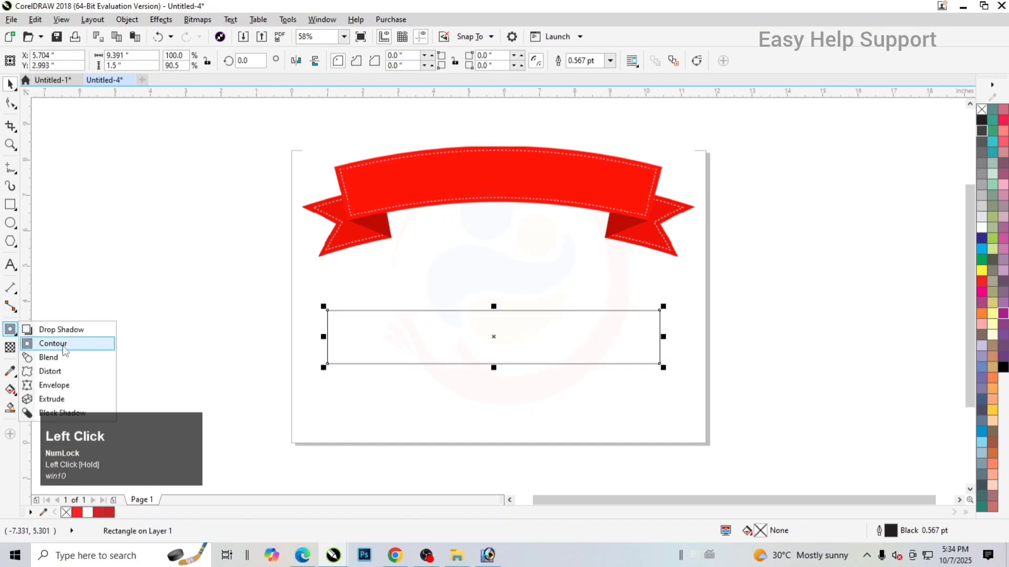
left_click(50, 383)
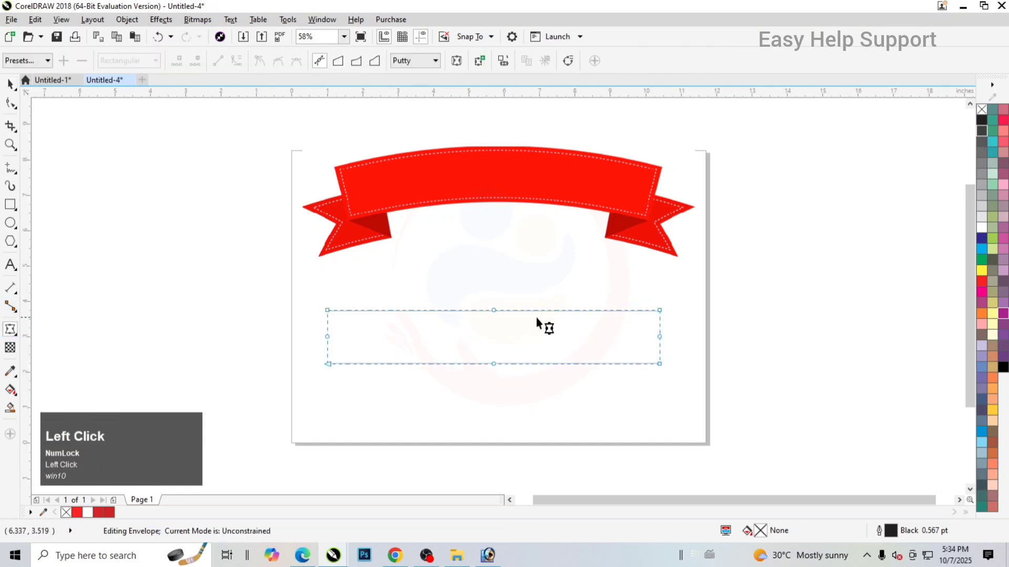
left_click(356, 61)
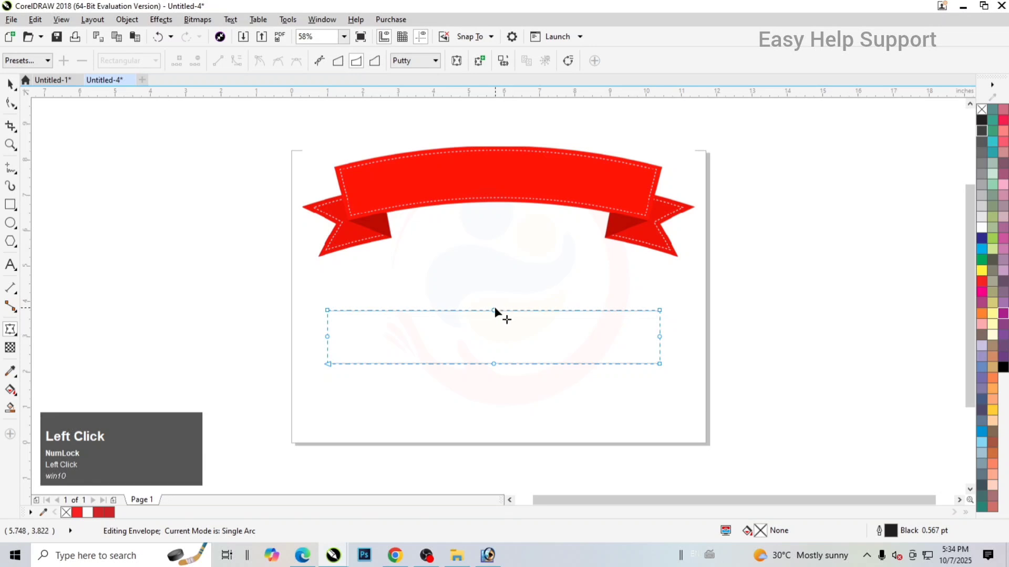
left_click_drag(494, 309, 488, 278)
left_click(10, 84)
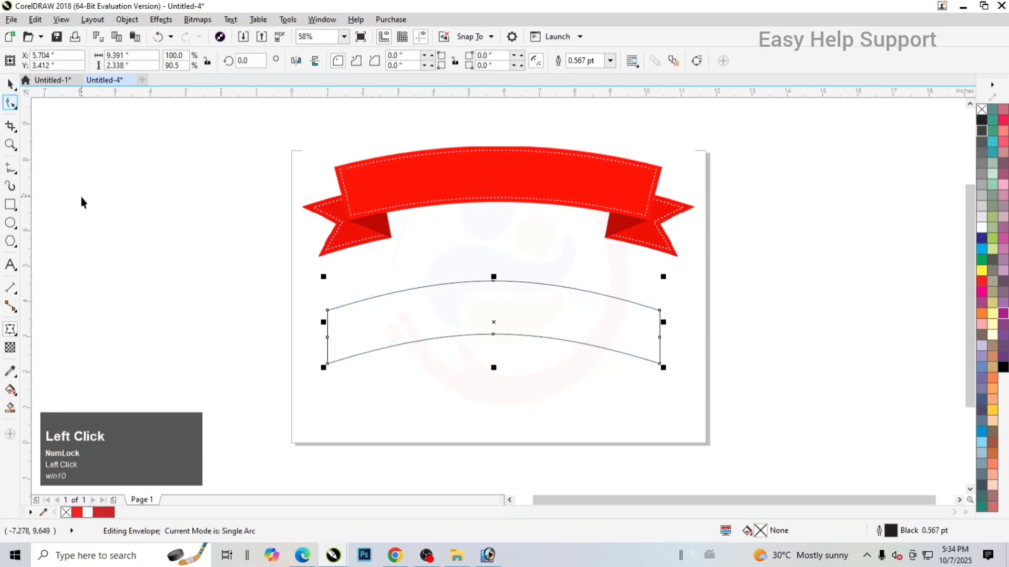
Fill the arched banner with red (C:0 M:100 Y:100 K:0) and remove its outline
left_click(982, 282)
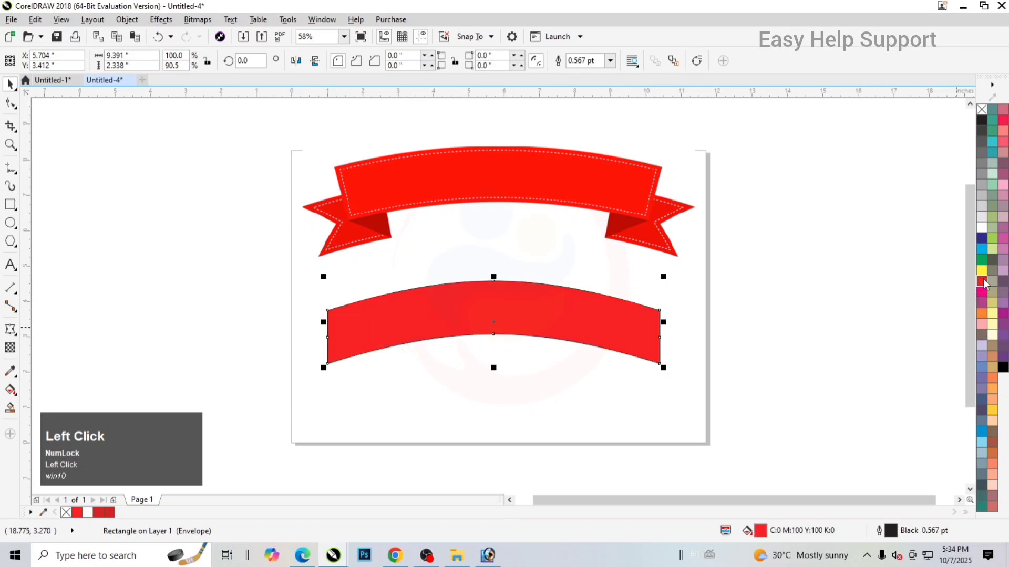
right_click(981, 111)
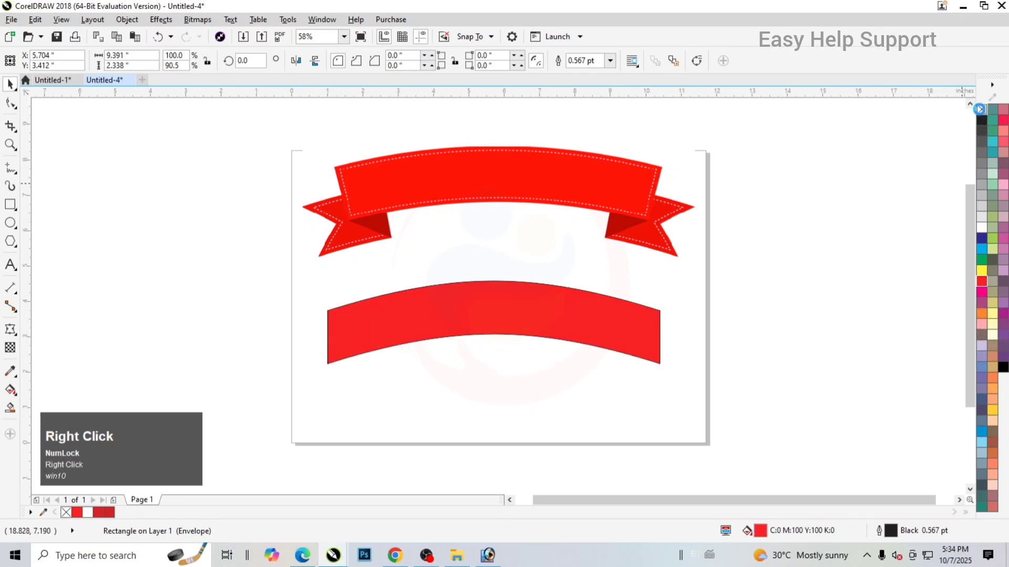
left_click(884, 254)
left_click(536, 310)
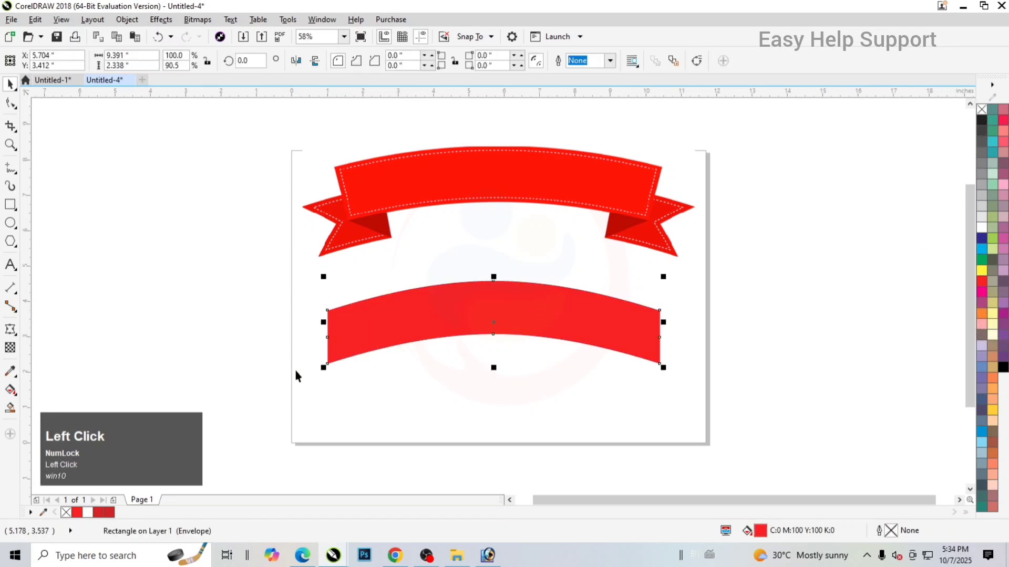
Add a one-step inside contour with about 0.135 inch offset to the arched banner and break the contour group apart
left_click(8, 331)
left_click(50, 342)
left_click_drag(494, 284, 470, 289)
left_click(10, 84)
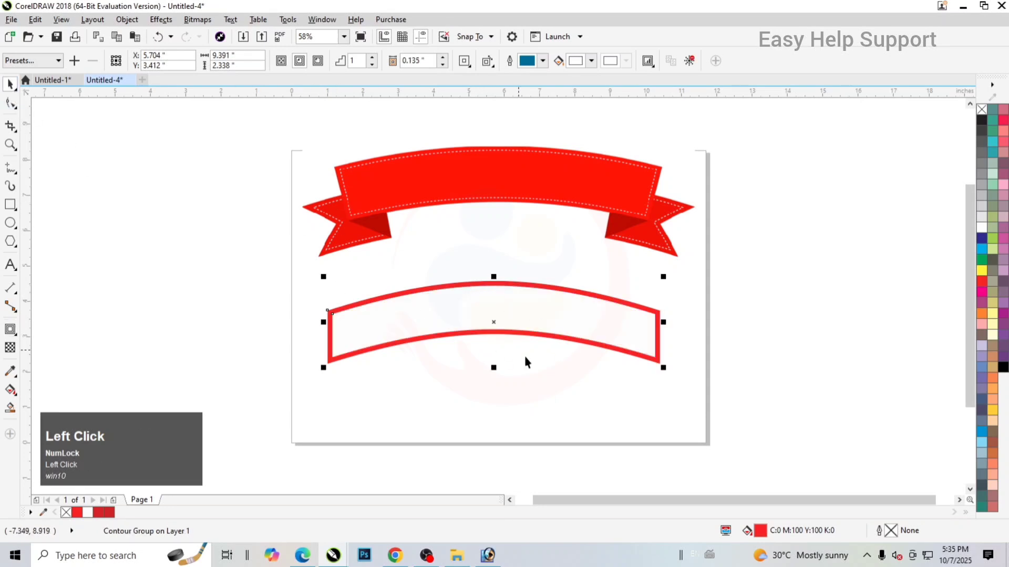
right_click(472, 293)
left_click(476, 317)
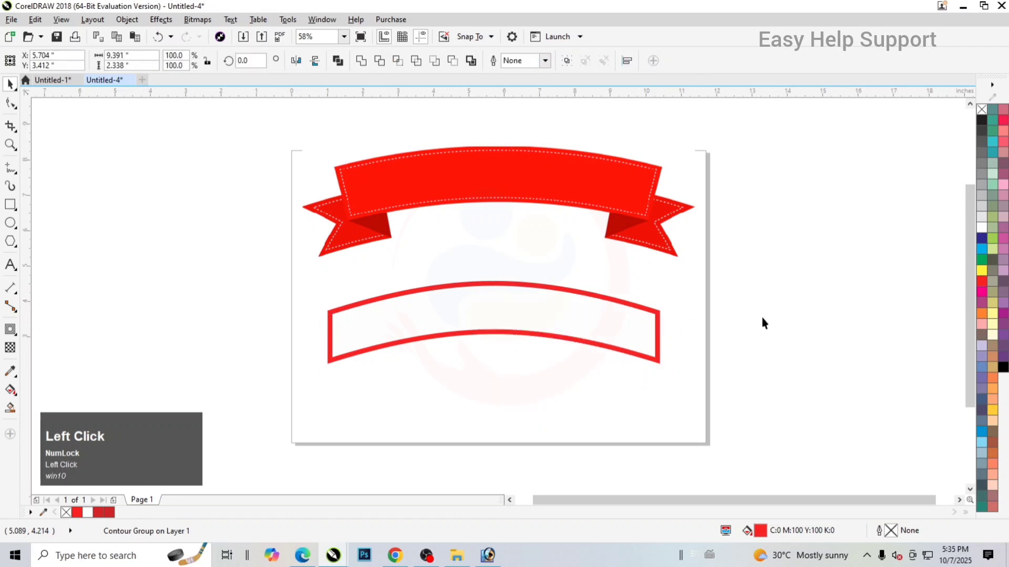
Fill the inner contour curve with red and give it a white 2.0 pt outline
left_click(592, 314)
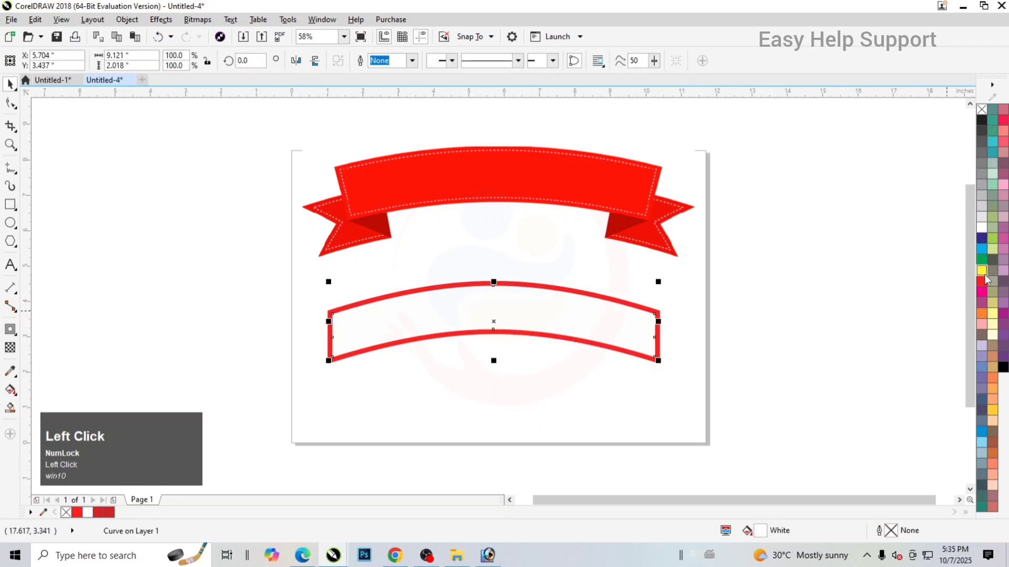
left_click(981, 282)
right_click(982, 227)
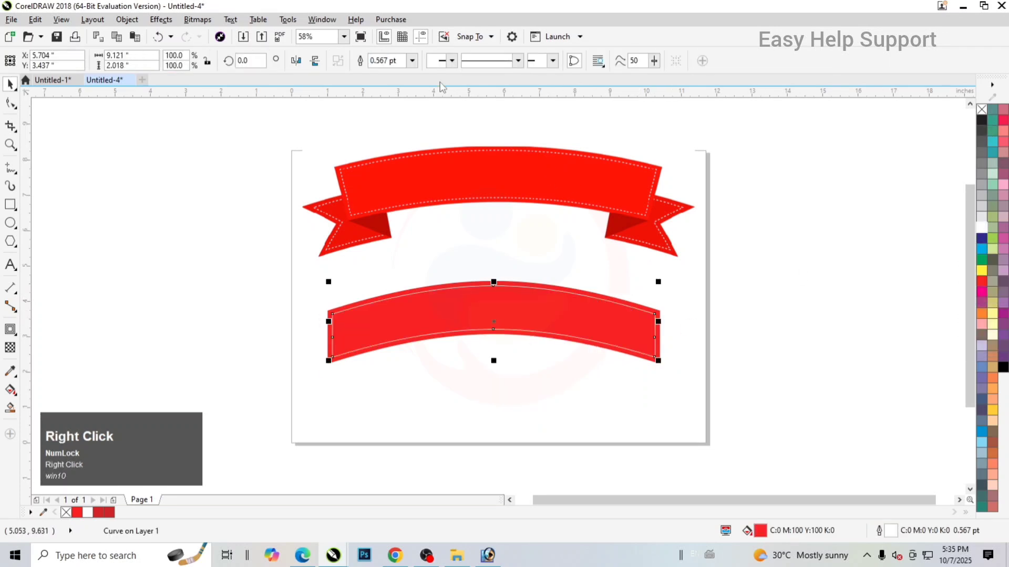
left_click(385, 62)
left_click(412, 60)
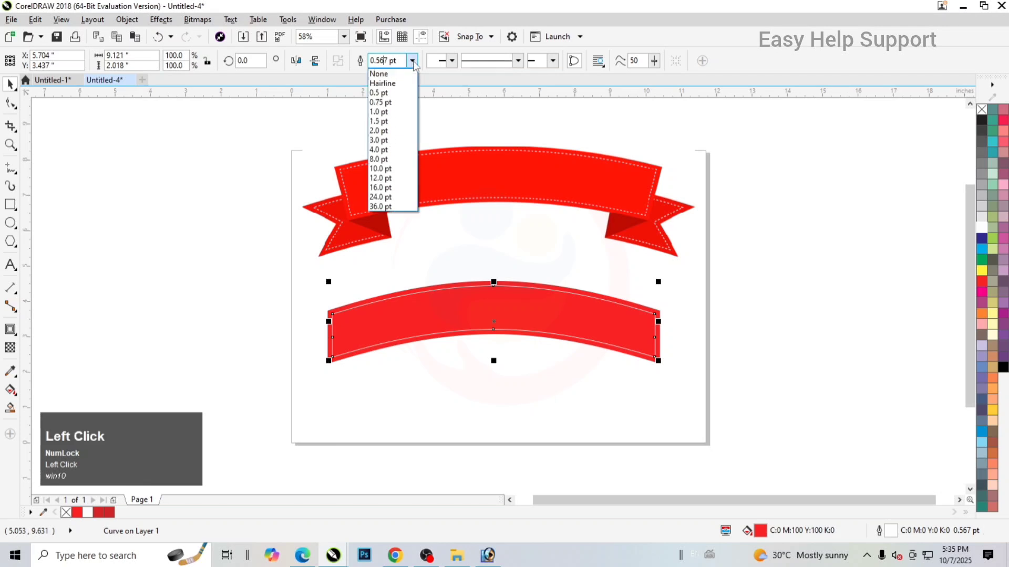
left_click(391, 132)
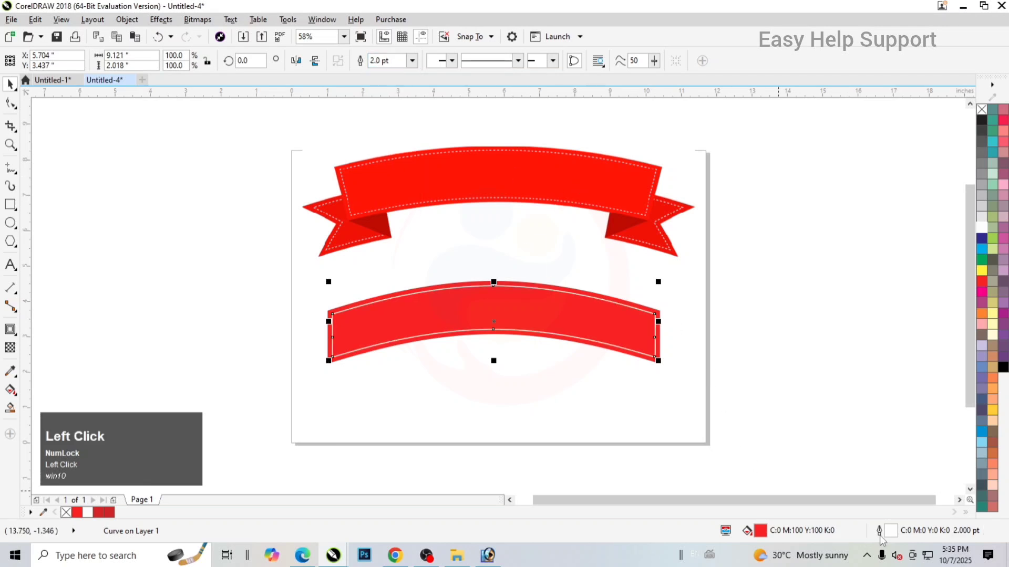
Give the inner curve's outline a dotted style with round corners and round line caps, placed behind the fill and scaled with the object
double_click(896, 532)
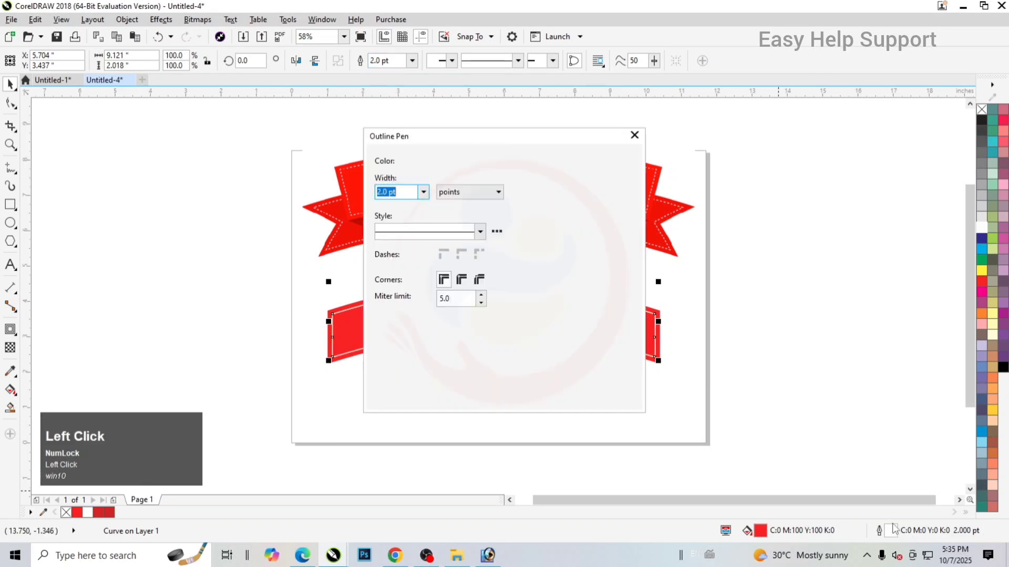
left_click(480, 232)
left_click(471, 267)
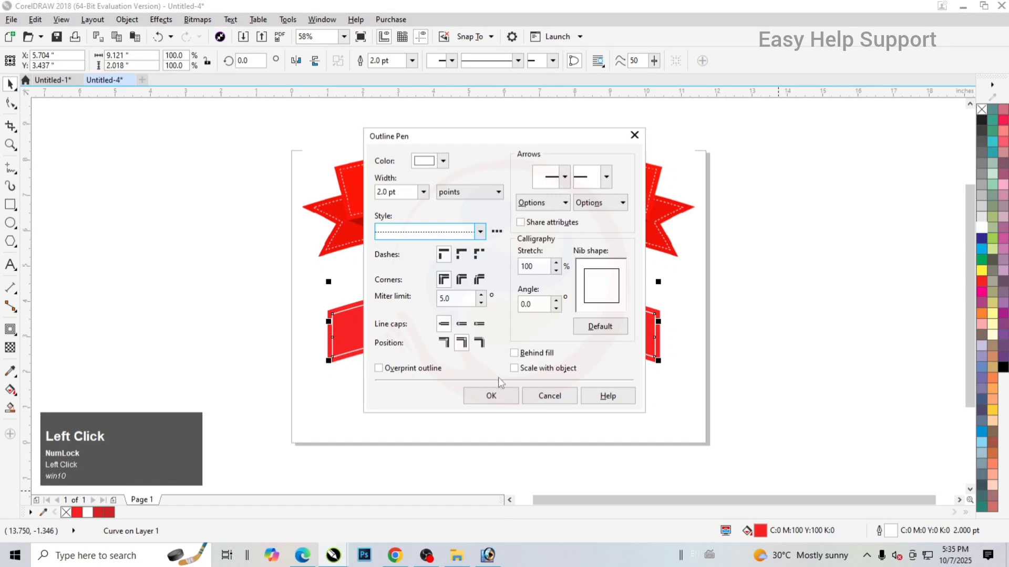
left_click(462, 324)
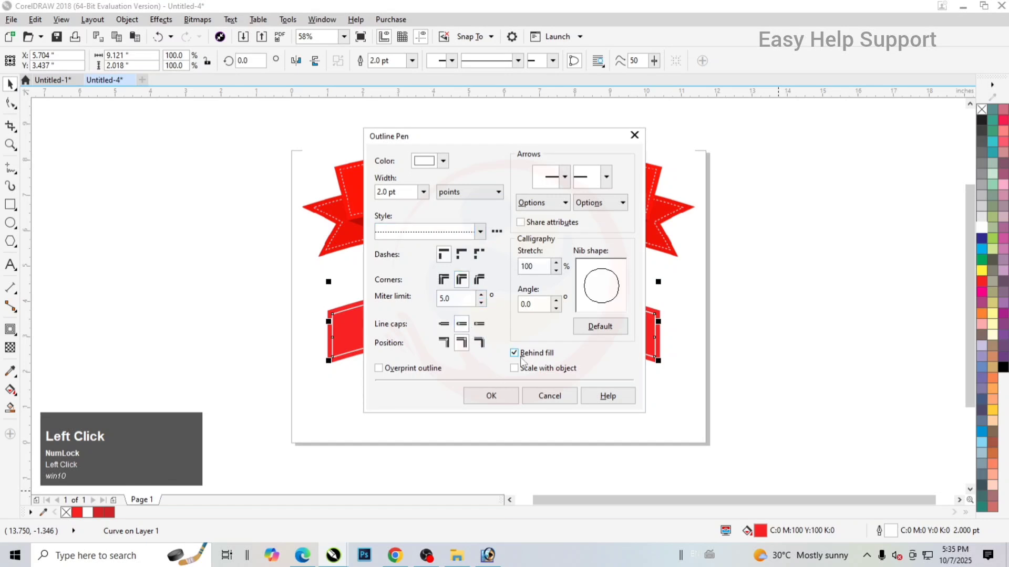
left_click(510, 389)
scroll(525, 295, "up", 4)
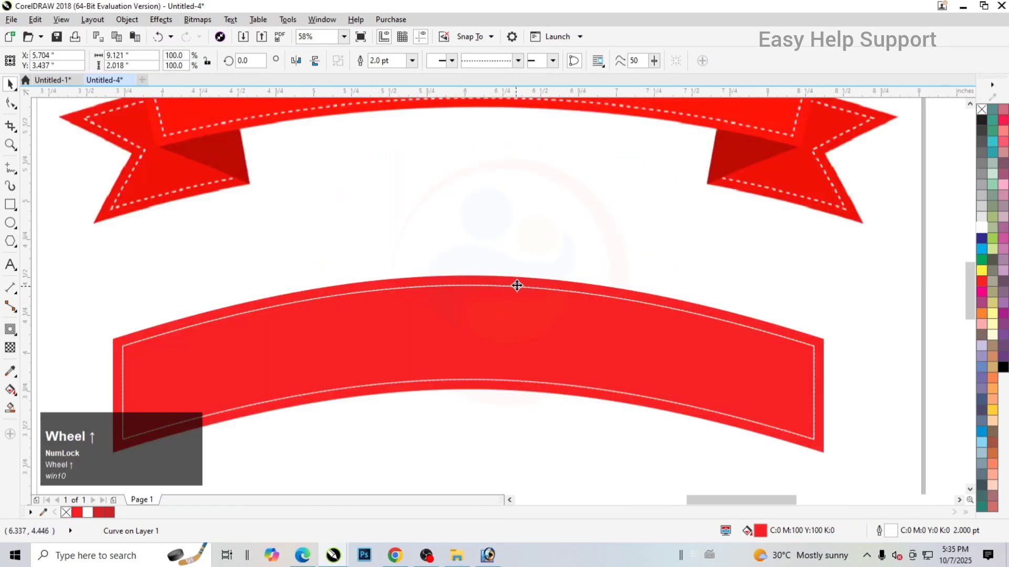
scroll(513, 291, "down", 2)
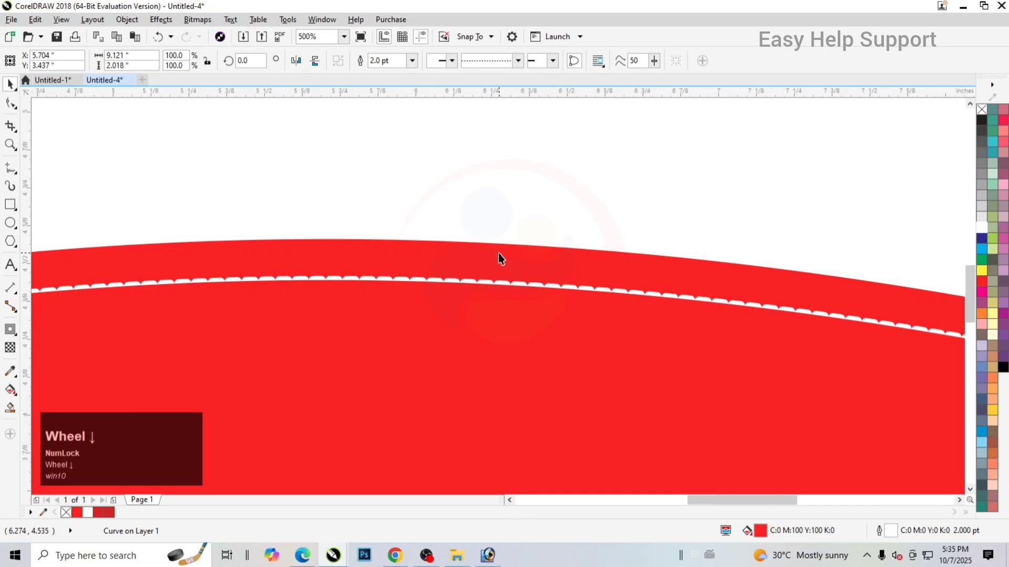
Remove the inner curve's fill and change its outline to the more widely spaced dotted style
left_click(981, 109)
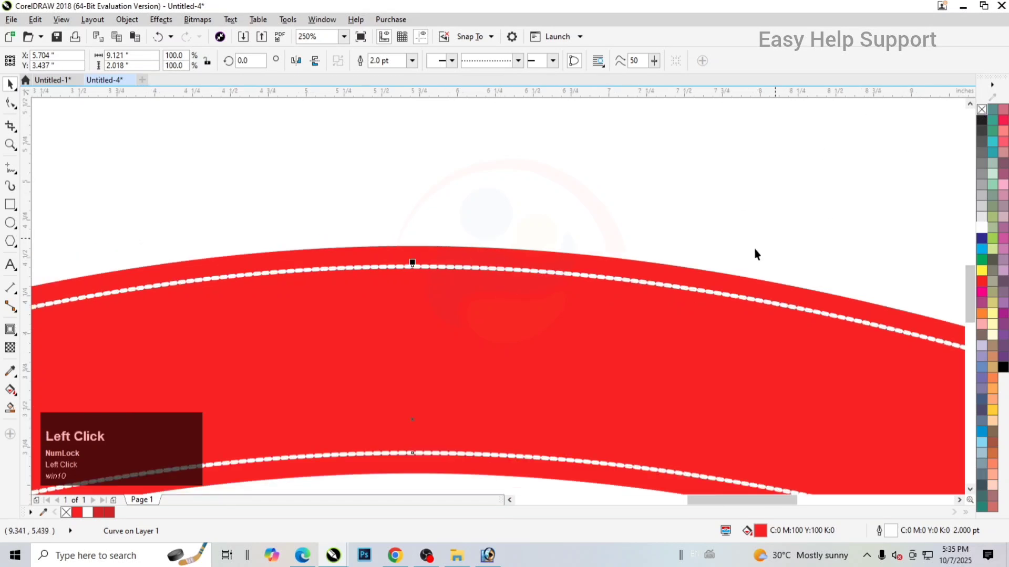
double_click(893, 532)
left_click(480, 231)
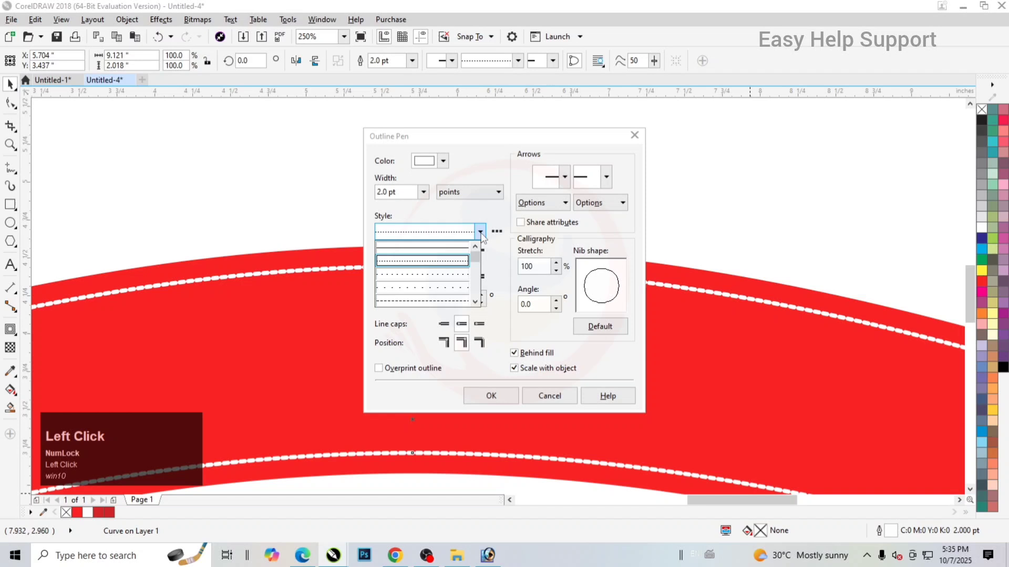
left_click(467, 274)
left_click(491, 395)
scroll(462, 204, "down", 3)
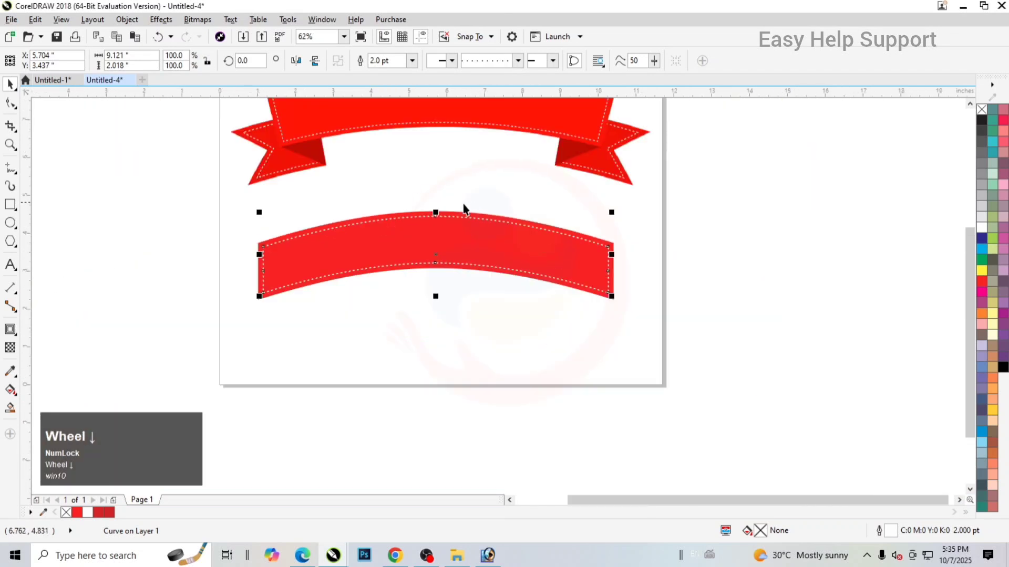
left_click(619, 293)
Draw a rectangle about 1.46 inches wide over the banner's lower left corner and set its height to 1.5 inches
scroll(246, 277, "up", 2)
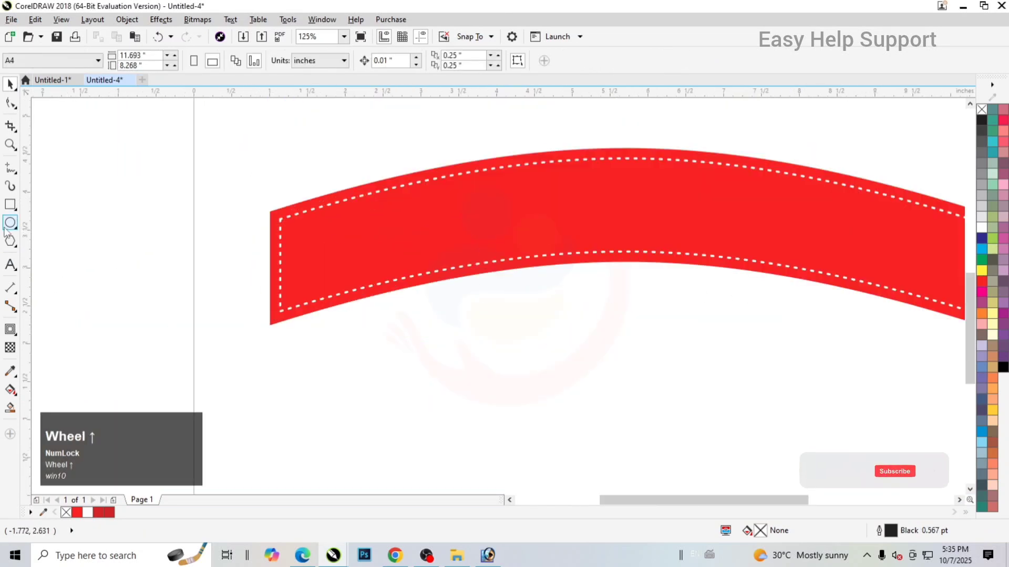
left_click(10, 204)
left_click_drag(236, 315, 347, 390)
left_click(10, 103)
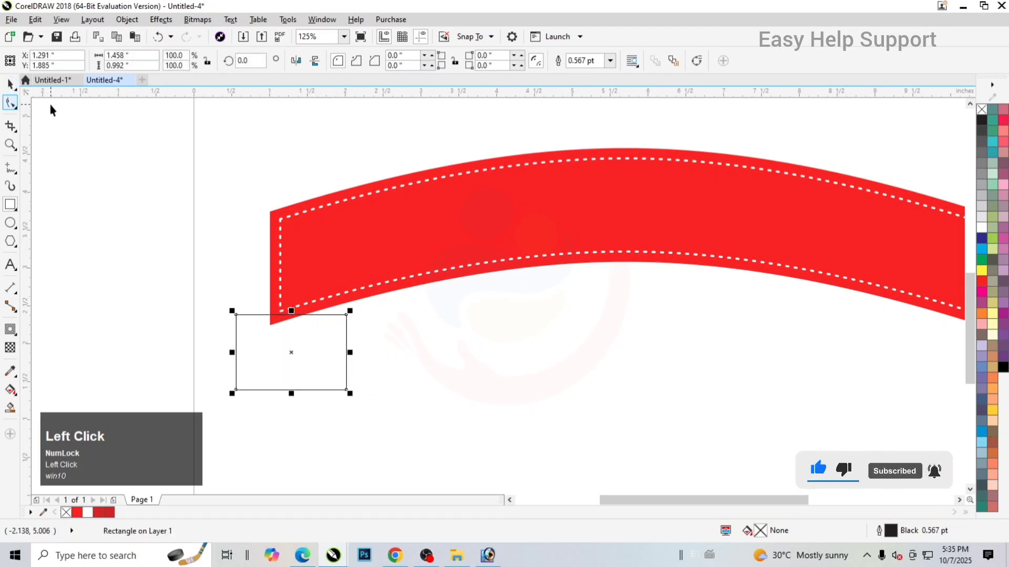
left_click(124, 65)
type("1.")
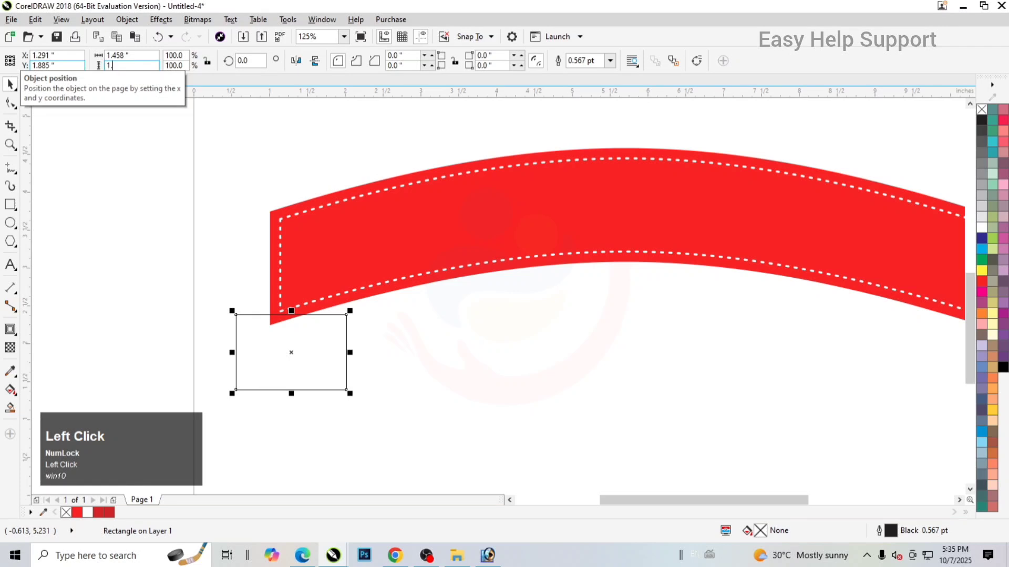
type("5")
key("Return")
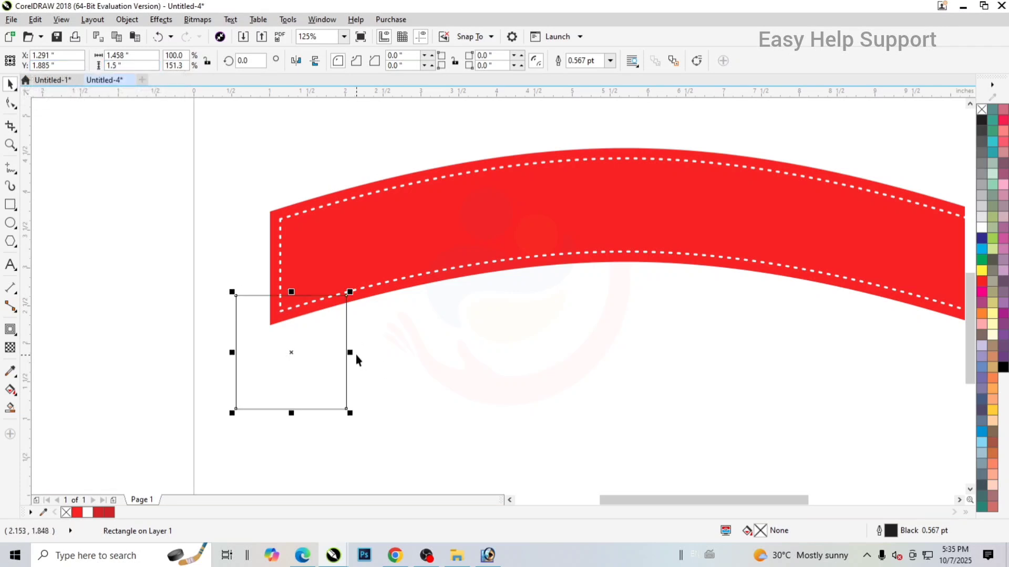
Skew the rectangle so its right side rises by about 14 degrees, and shift it slightly left for the ribbon tail
left_click_drag(353, 353, 358, 329)
left_click_drag(287, 348, 276, 346)
left_click(246, 346)
left_click(245, 347)
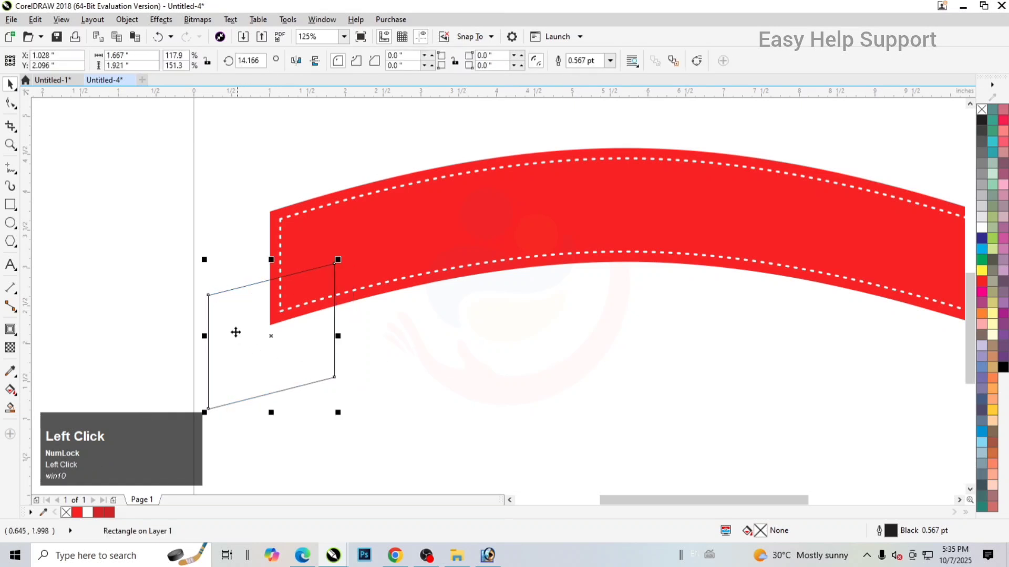
Convert the skewed rectangle to curves and pull the middle of its left edge inward to form a V-shaped notch
right_click(236, 332)
left_click(297, 237)
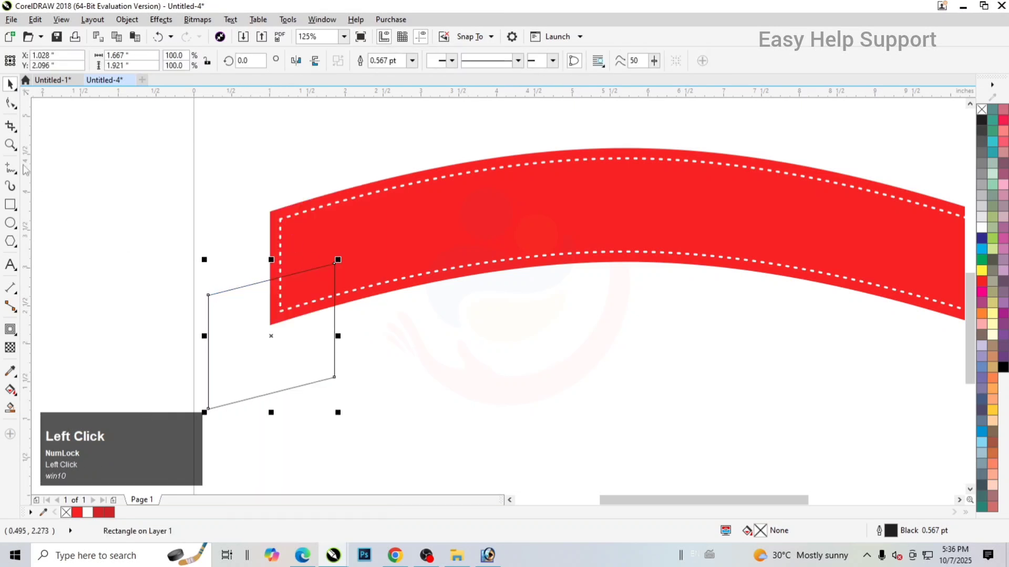
left_click(11, 103)
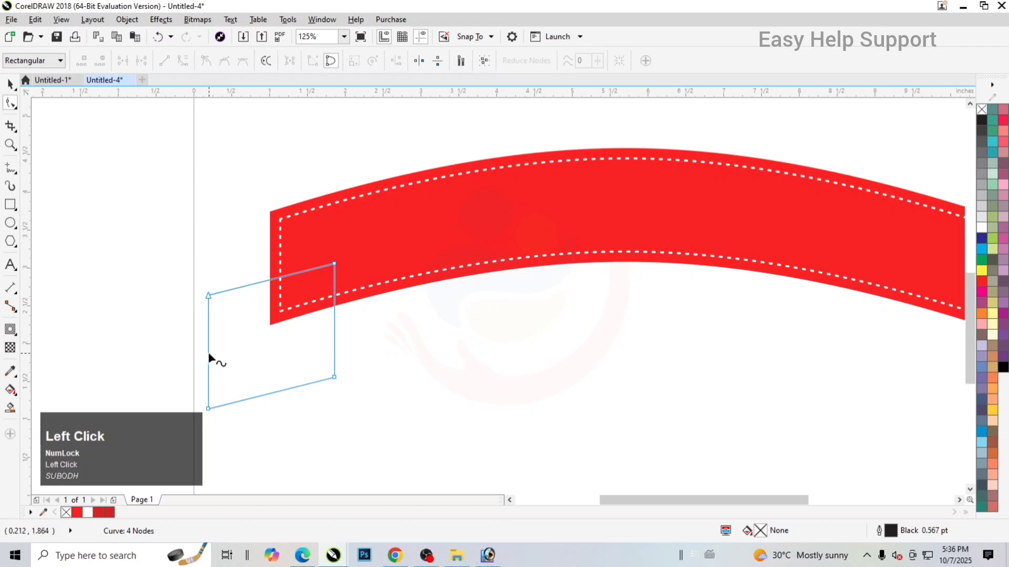
left_click_drag(209, 353, 238, 348)
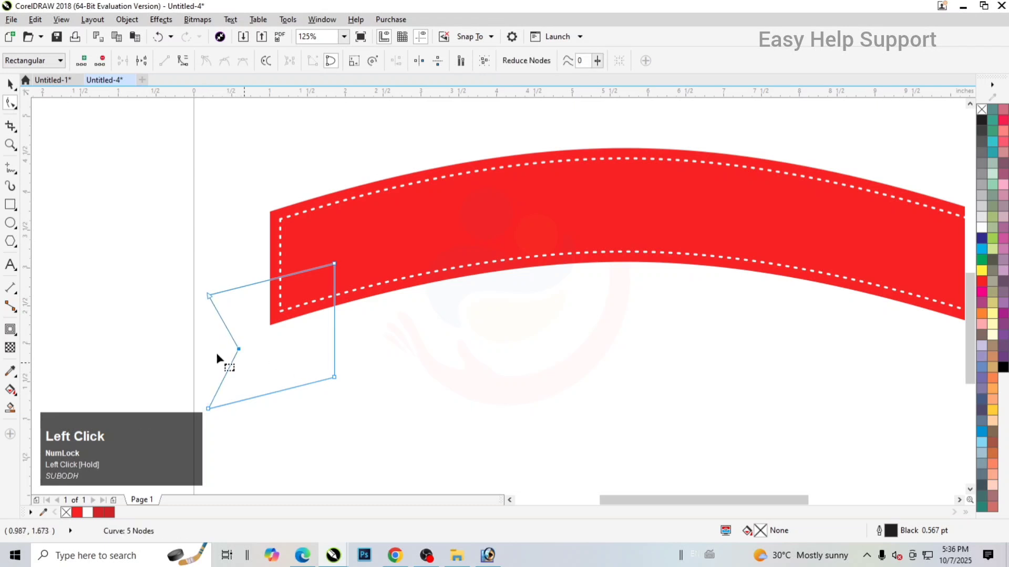
left_click(9, 84)
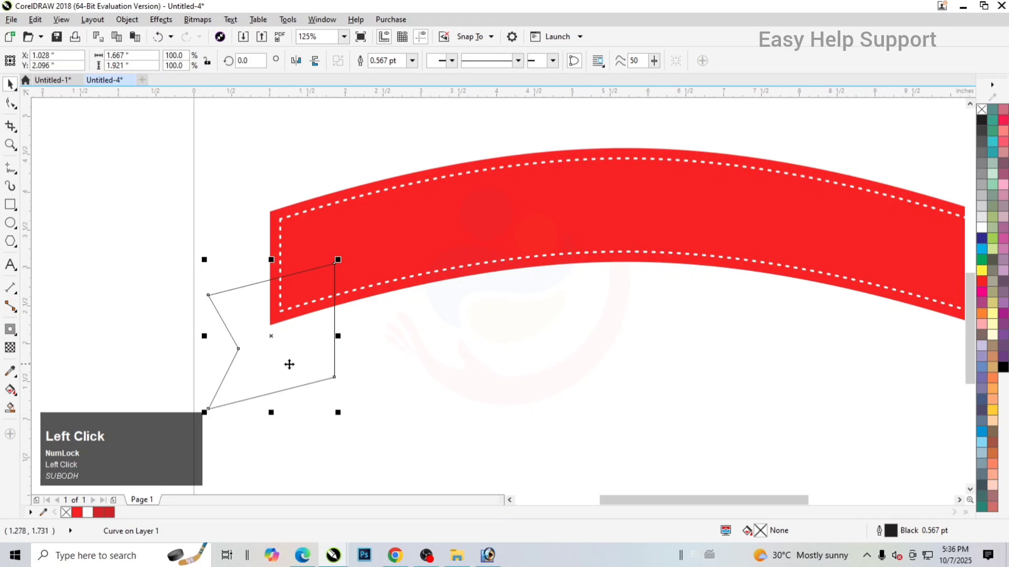
Move the notched tail further left so its right part overlaps the banner's lower left corner
scroll(268, 359, "up", 3)
left_click_drag(268, 360, 240, 366)
mouse_move(344, 372)
left_mouse_down()
mouse_move(345, 358)
mouse_move(334, 360)
left_mouse_up()
left_click(169, 224)
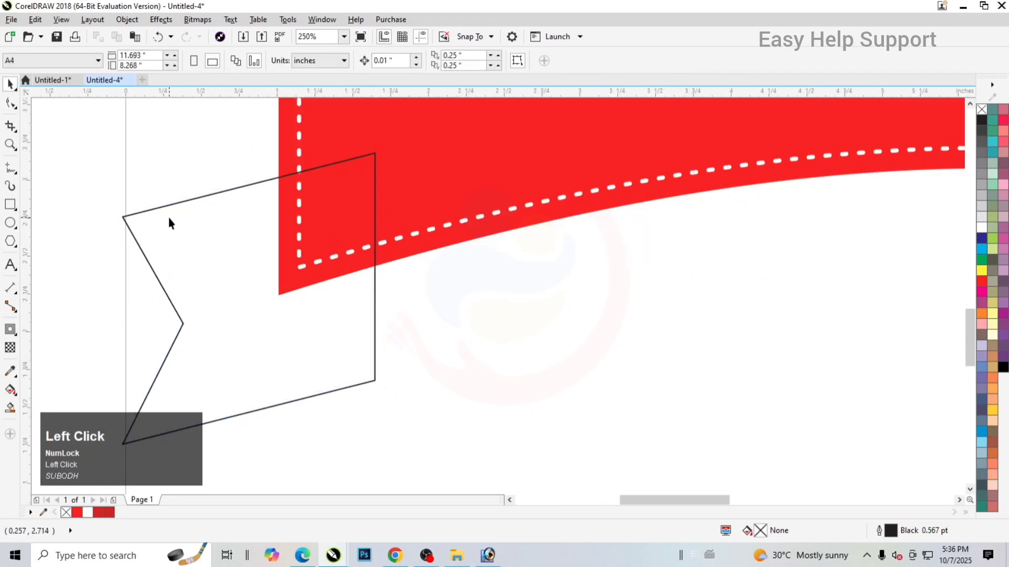
Draw a rectangle about 0.64 by 0.79 inches from the banner's left edge to the tail's lower right node
left_click(10, 204)
scroll(316, 319, "up", 1)
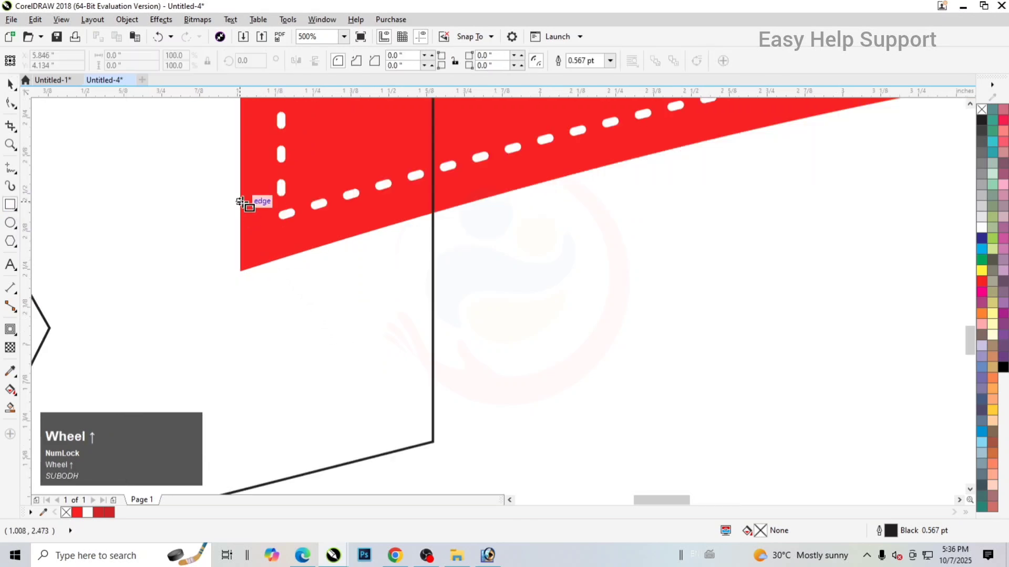
left_click_drag(240, 202, 432, 443)
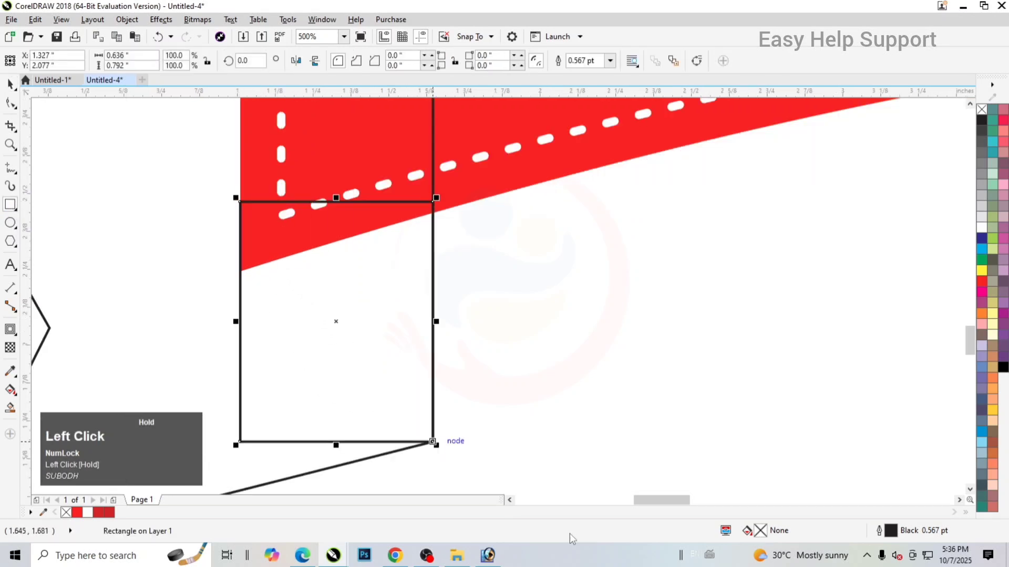
Convert the new rectangle to curves and move its lower left node up to the banner's lower left corner
left_click(10, 84)
left_click(10, 103)
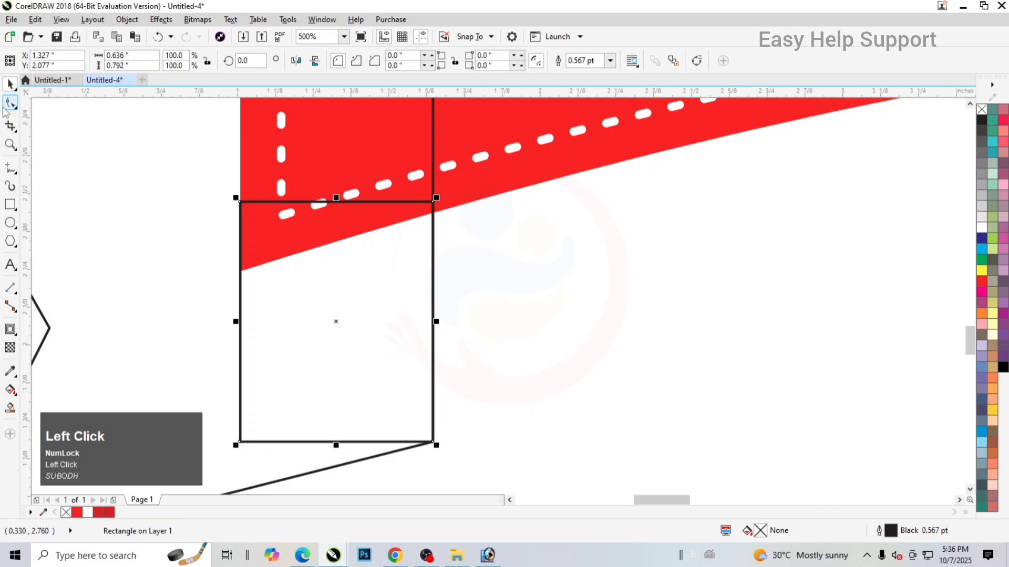
right_click(317, 266)
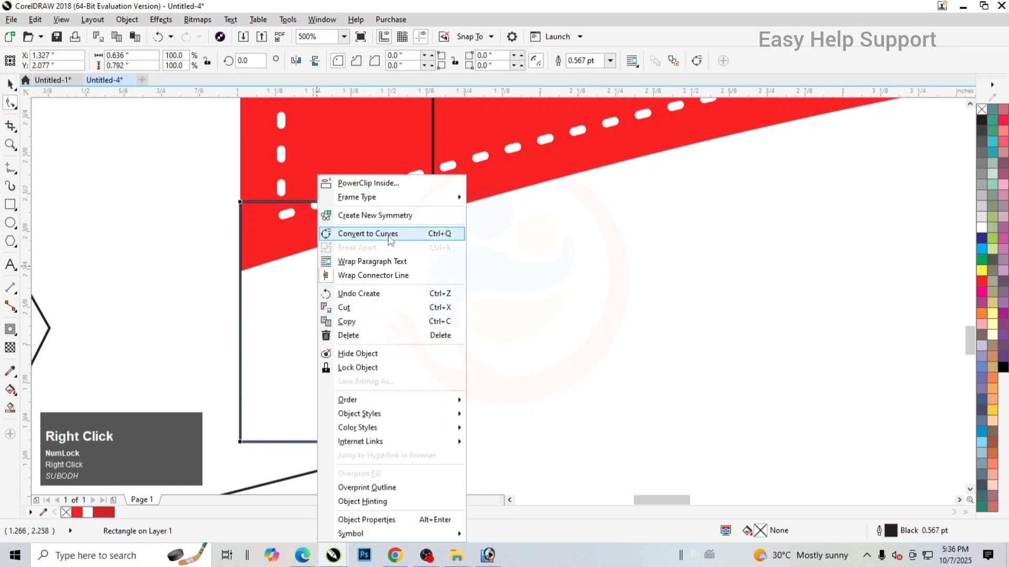
left_click(368, 233)
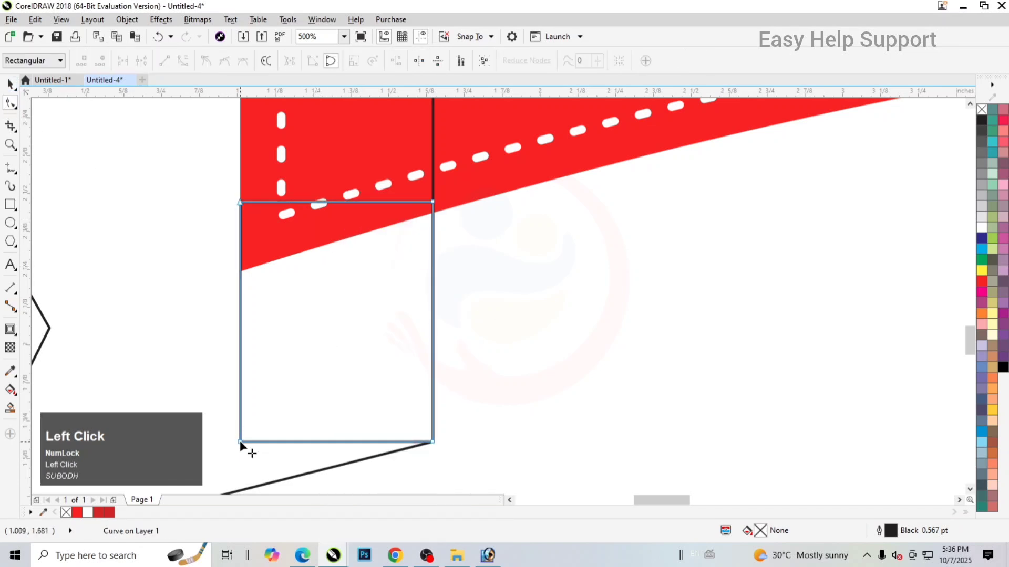
left_click_drag(240, 441, 240, 272)
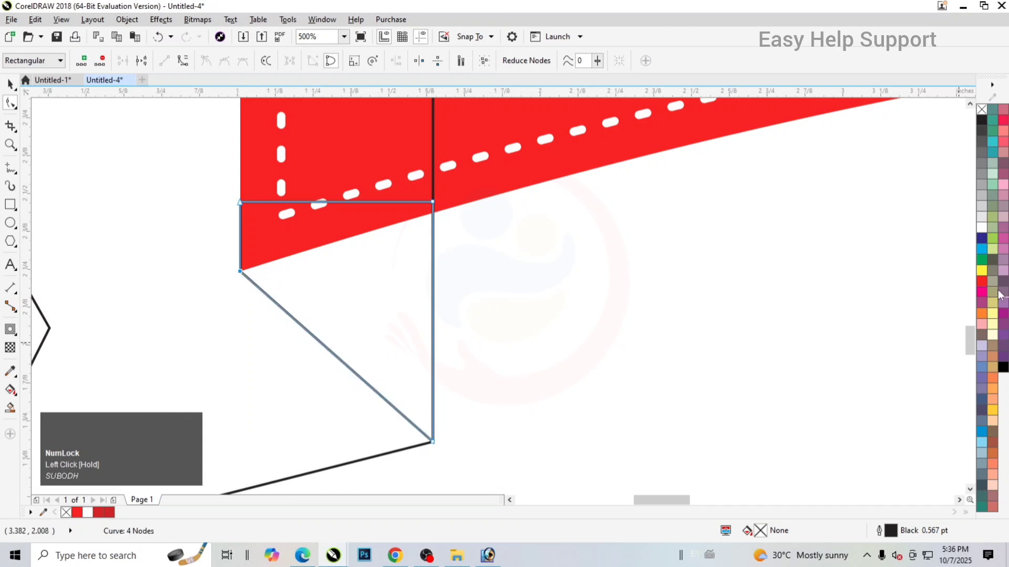
Fill the fold piece with dark red C15 M100 Y100 K9 and remove its outline
left_click_drag(987, 281, 246, 275)
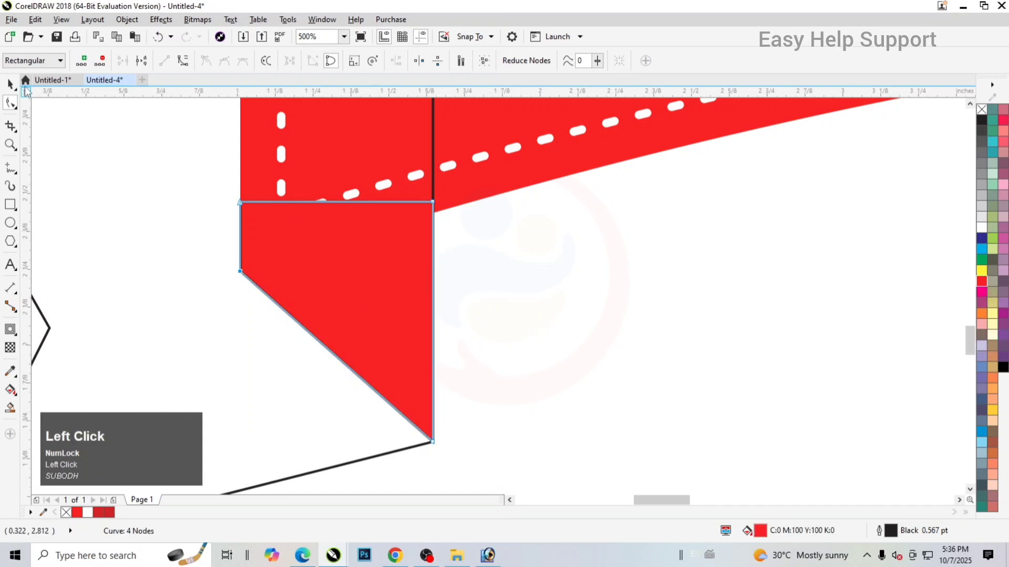
key("space")
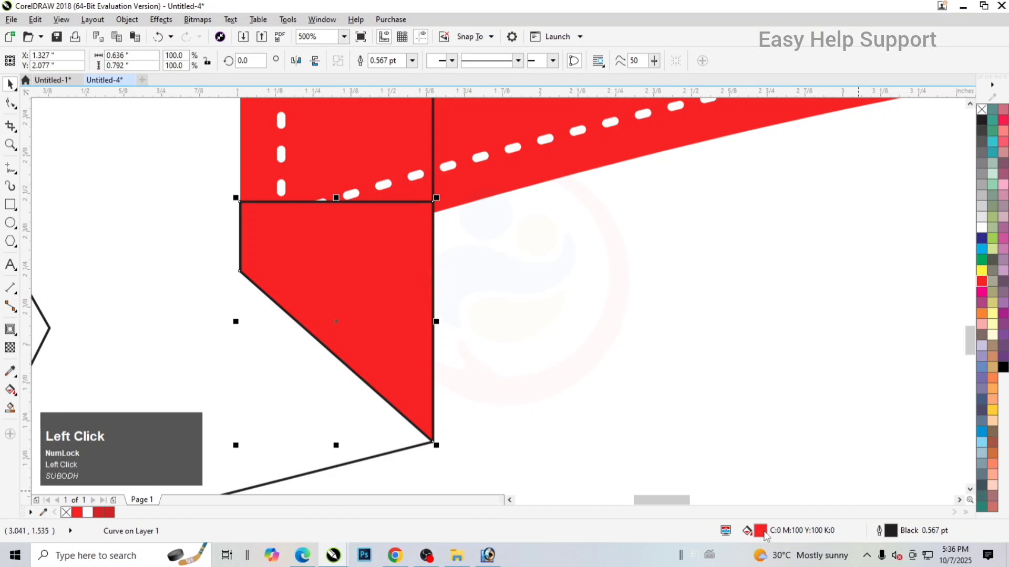
left_click_drag(410, 233, 414, 244)
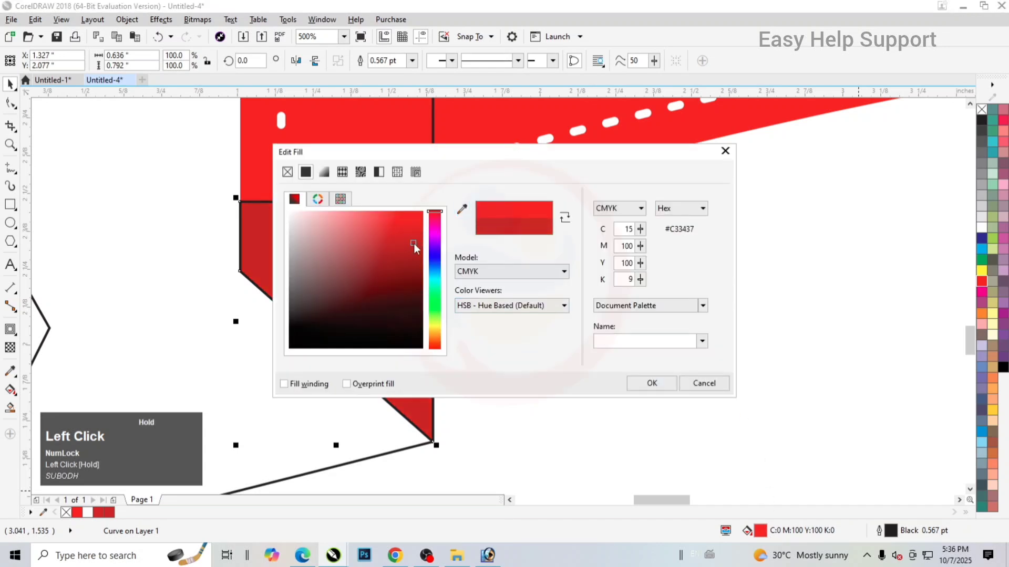
left_click(651, 383)
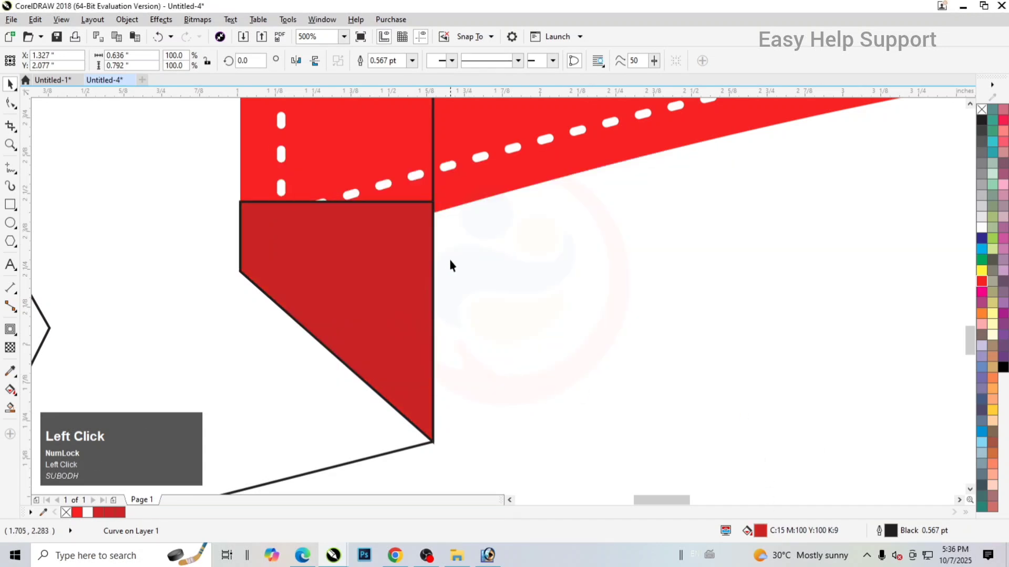
left_click(402, 263)
right_click(982, 111)
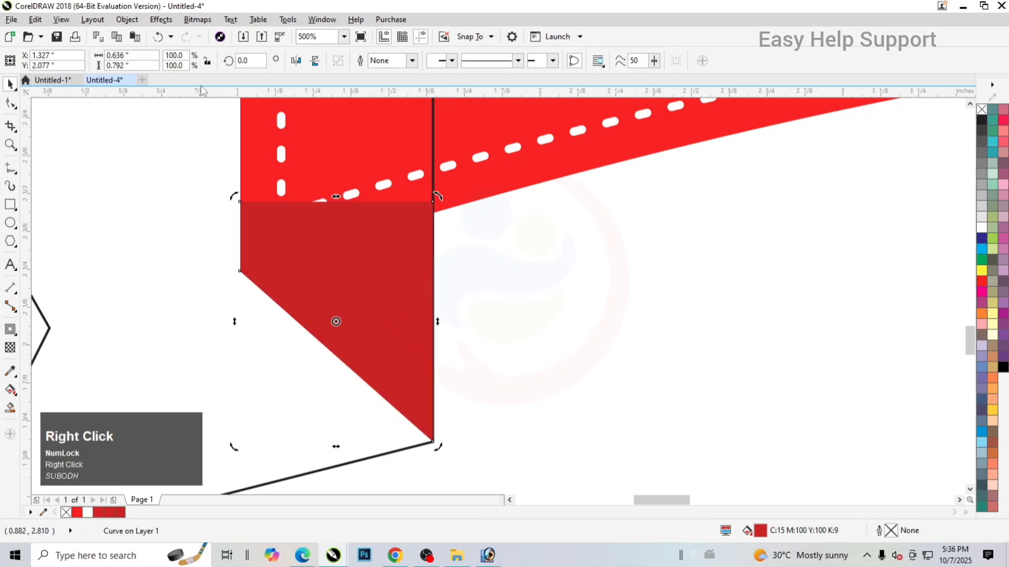
left_click(10, 84)
left_click(457, 221)
Fill the notched tail with red and remove its outline
scroll(457, 232, "down", 1)
left_click(318, 238)
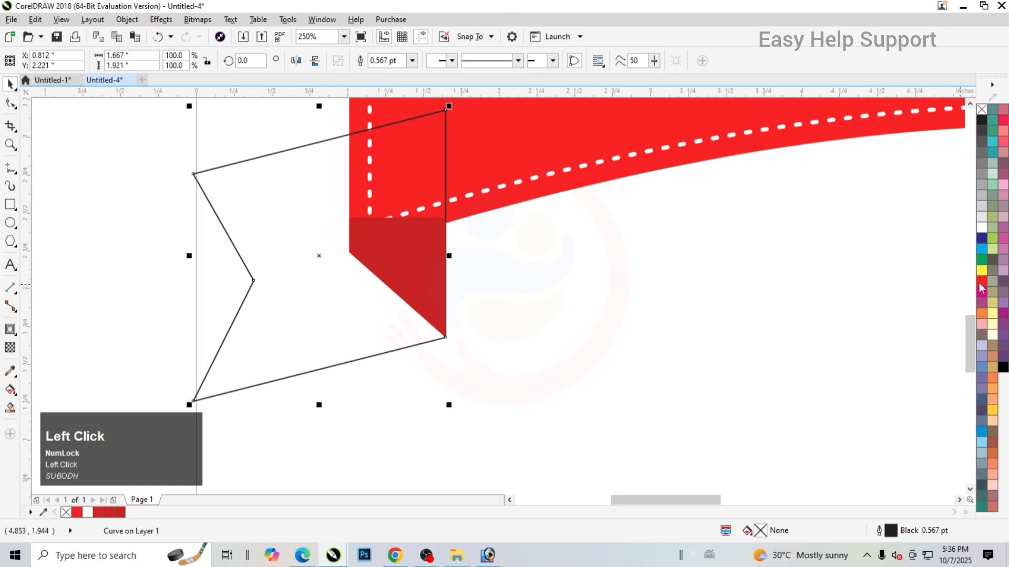
left_click(981, 281)
scroll(343, 270, "down", 1)
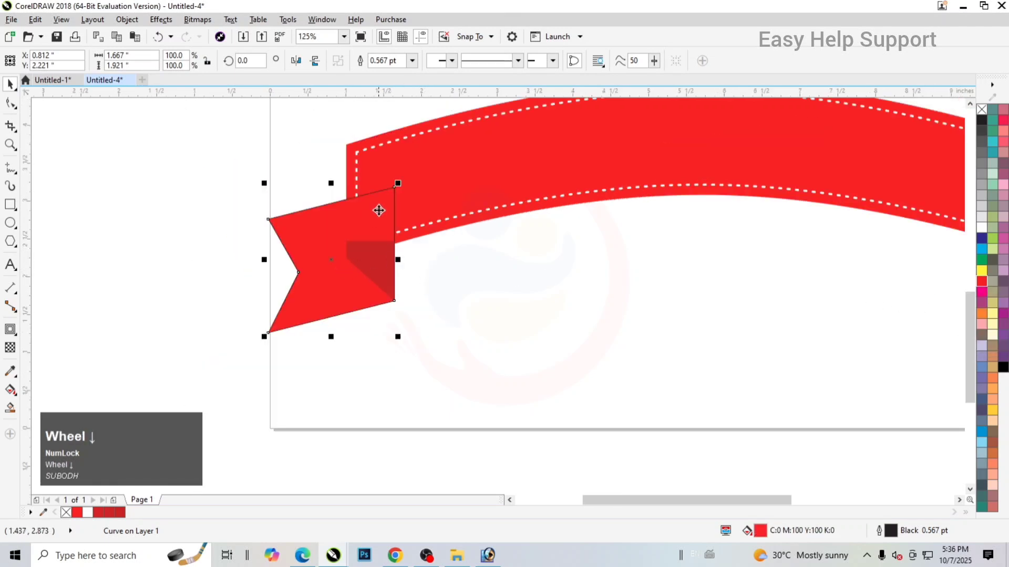
right_click(982, 109)
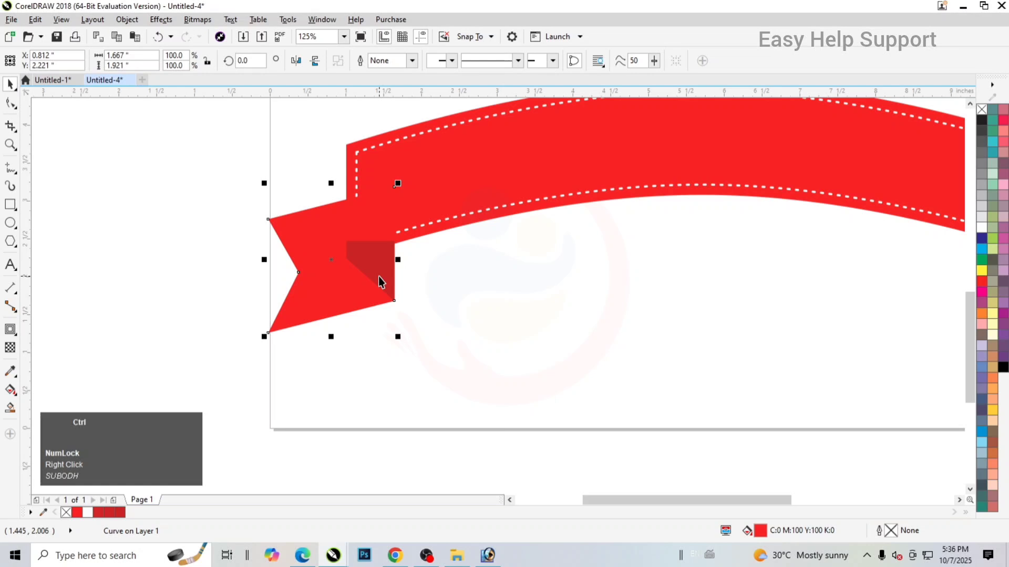
Send the notched tail and the dark fold piece backward so both sit behind the banner
key("ctrl+Page_Down")
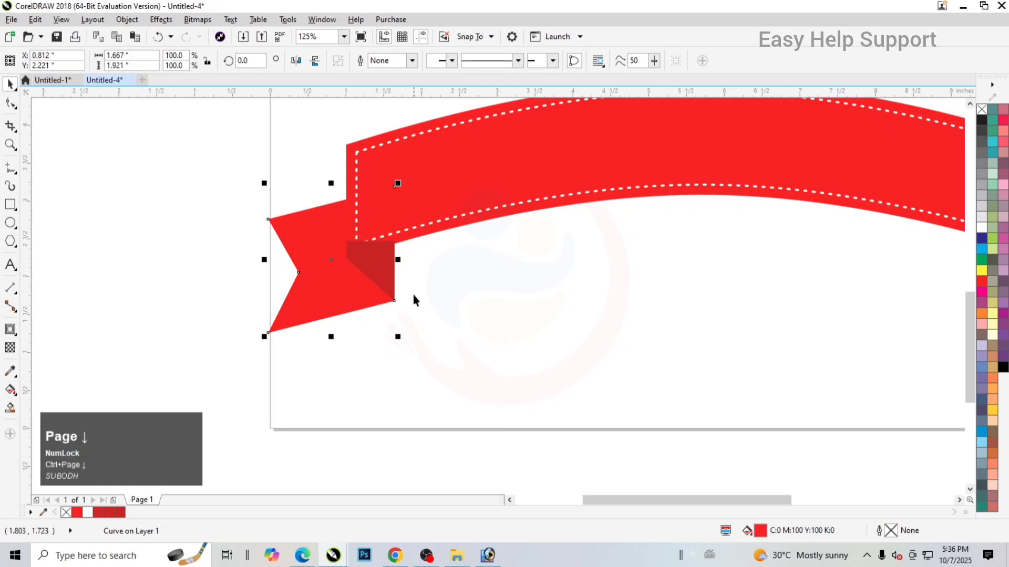
left_click(374, 270)
key("ctrl+Page_Down")
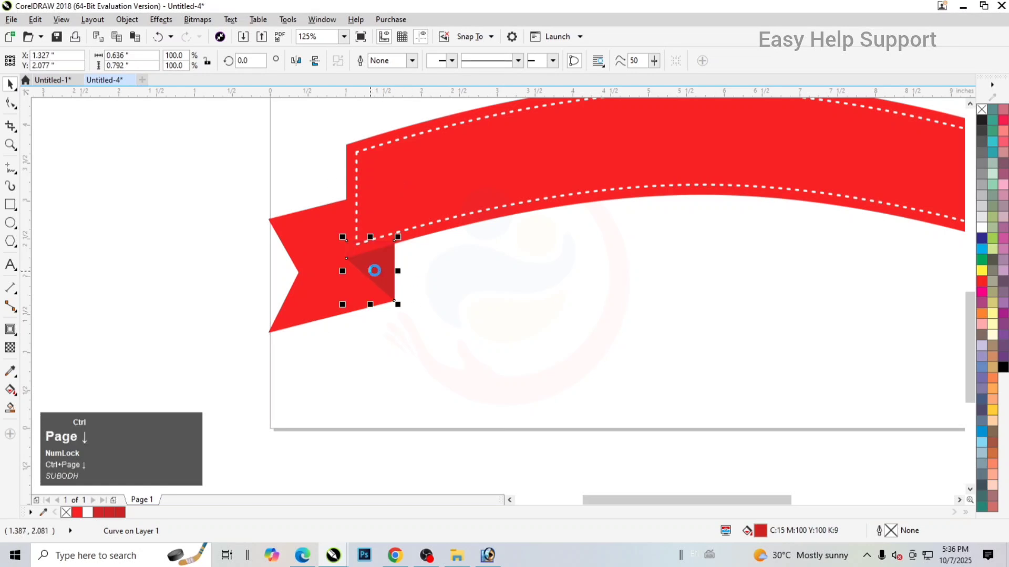
left_click(438, 293)
Change the notched tail's fill to a slightly darker red, C5 M100 Y100 K1
left_click(338, 268)
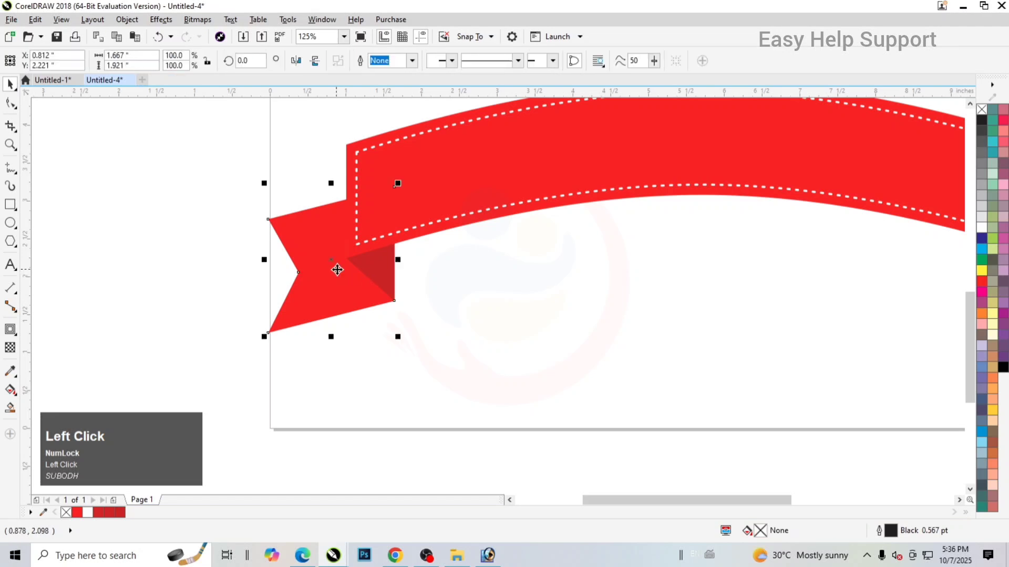
key("shift+F11")
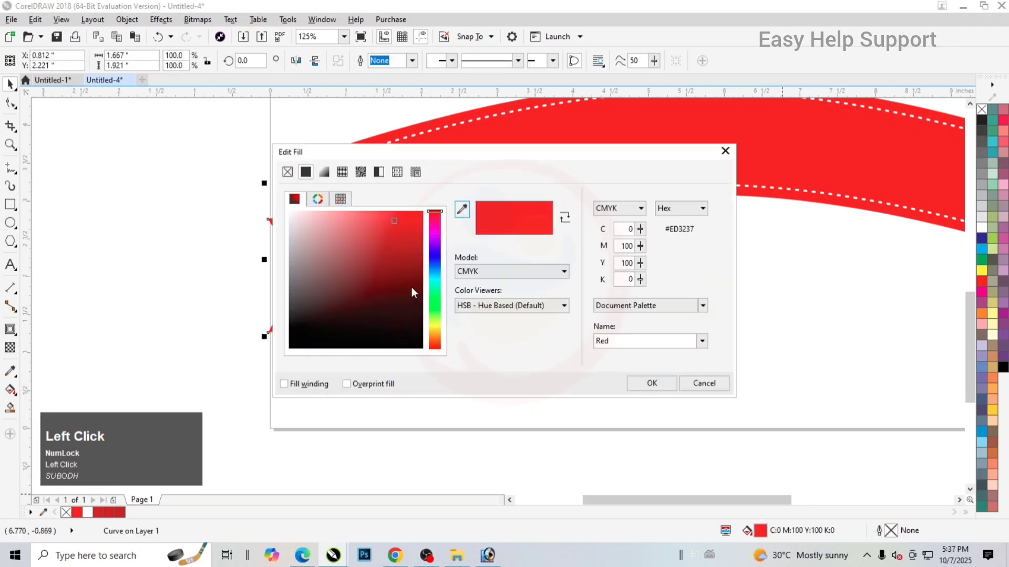
left_click_drag(396, 221, 411, 238)
left_click(651, 383)
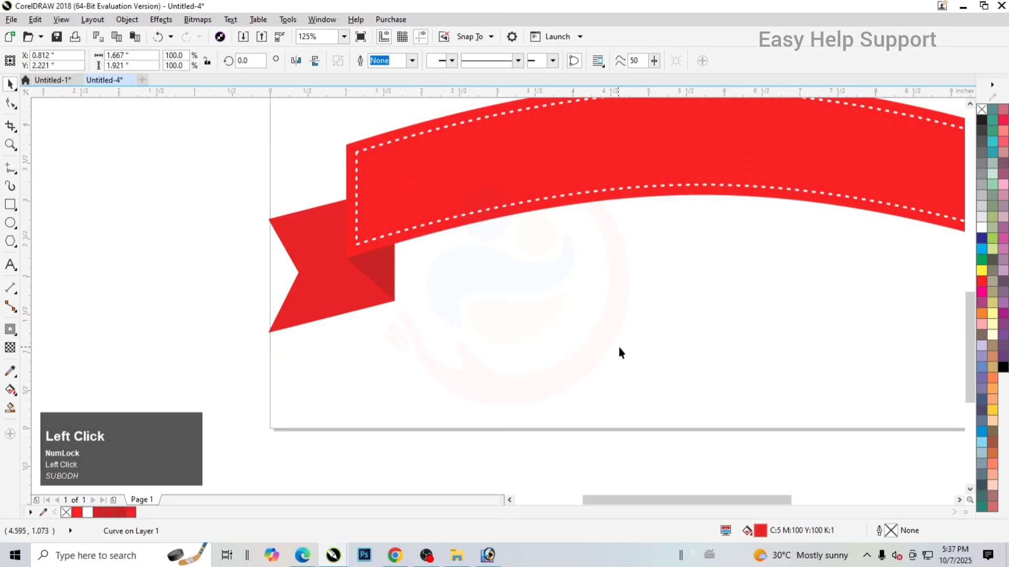
left_click(619, 346)
Add a one-step inward contour with a 0.083 inch offset to the tail and break the contour group apart
left_click(342, 293)
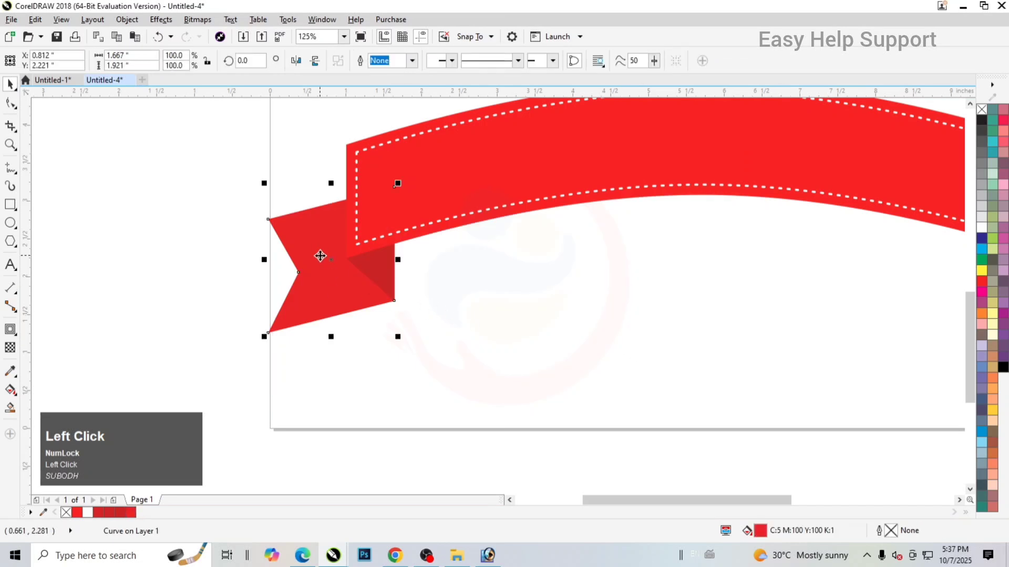
scroll(305, 249, "up", 1)
left_click(10, 329)
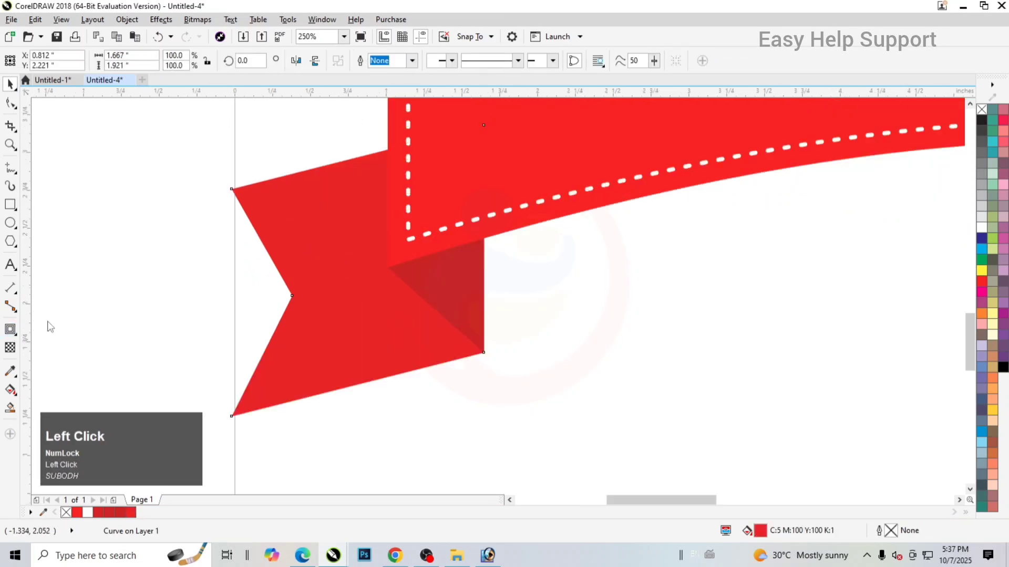
left_click_drag(382, 263, 234, 137)
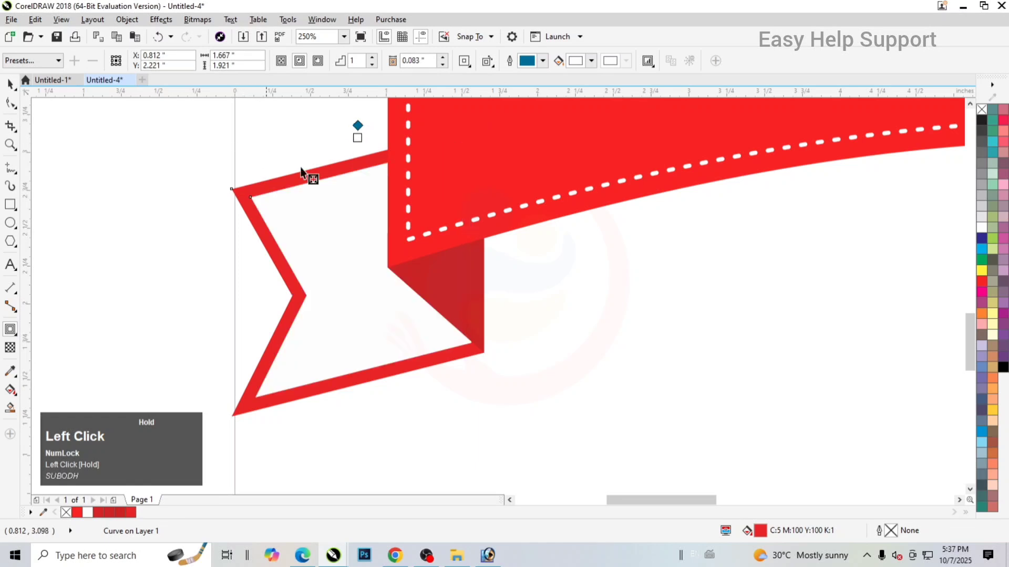
left_click(10, 84)
right_click(308, 213)
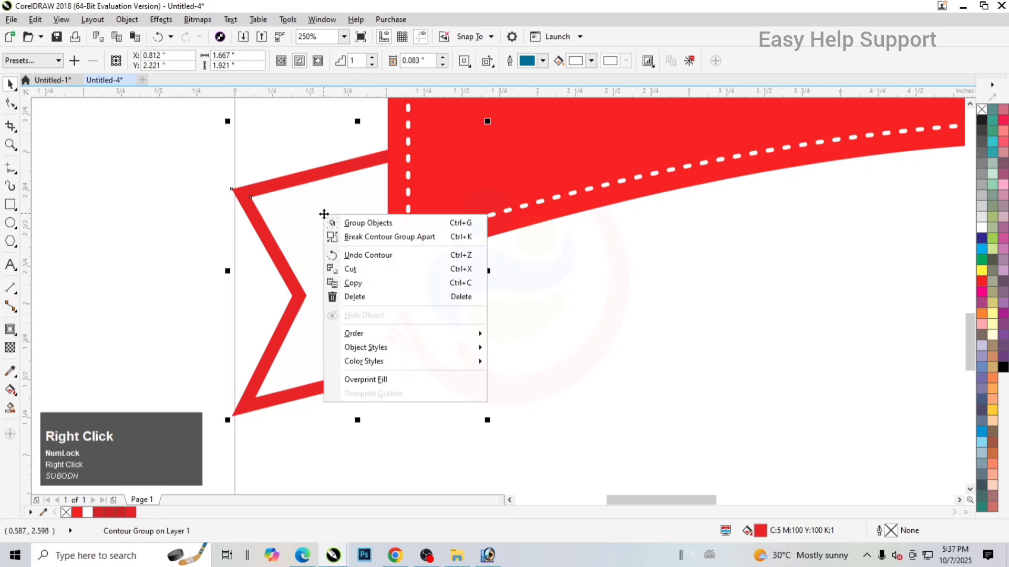
left_click(382, 237)
Remove the inner tail shape's fill and give it the banner stitching's white 2 pt dotted outline
left_click(376, 247)
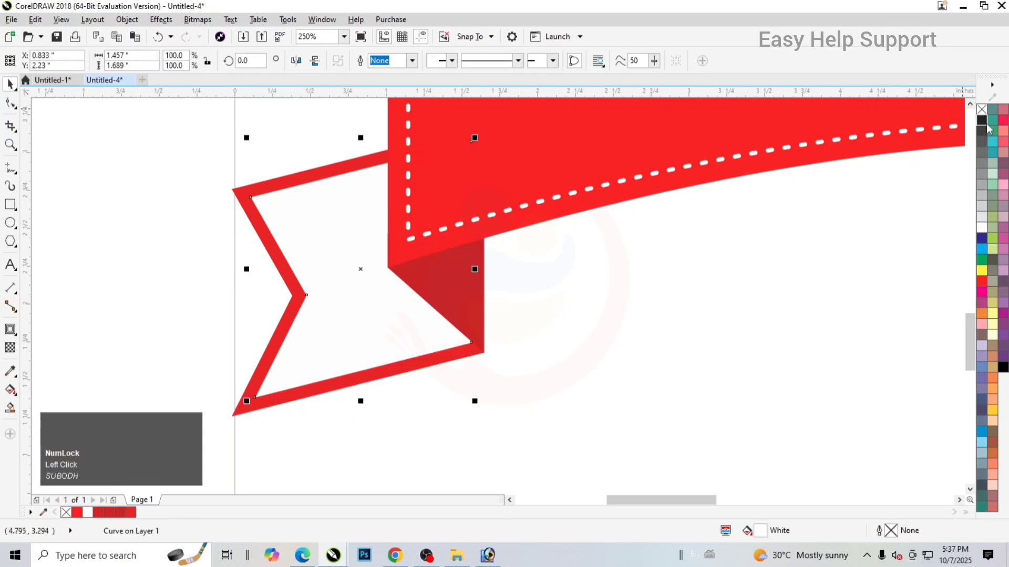
left_click(982, 109)
left_click(542, 155)
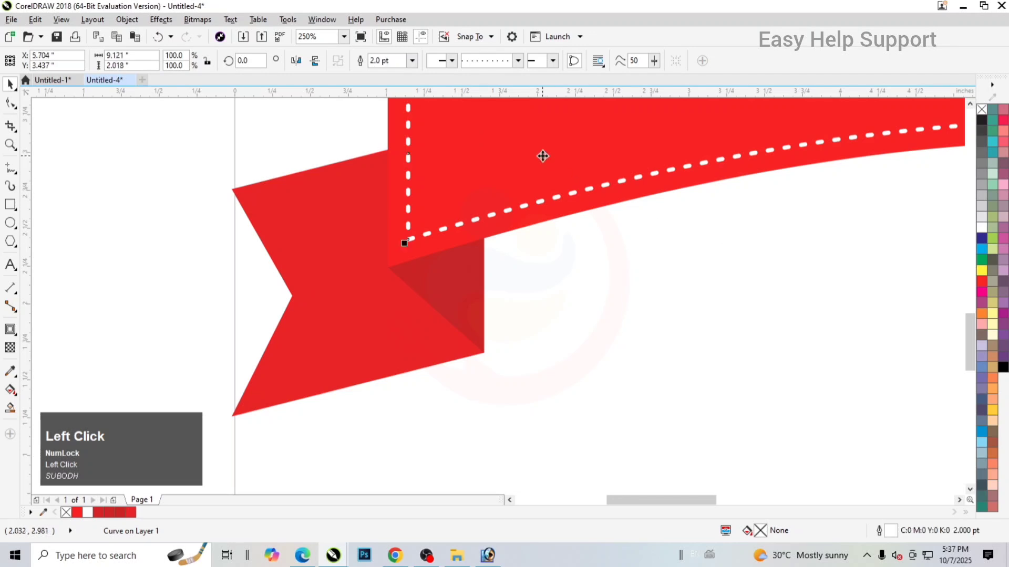
left_click(620, 299)
Select the tail, its stitching and the fold piece together and place a copy at the banner's right end
scroll(319, 254, "down", 4)
left_click(439, 341)
left_click_drag(438, 342, 266, 211)
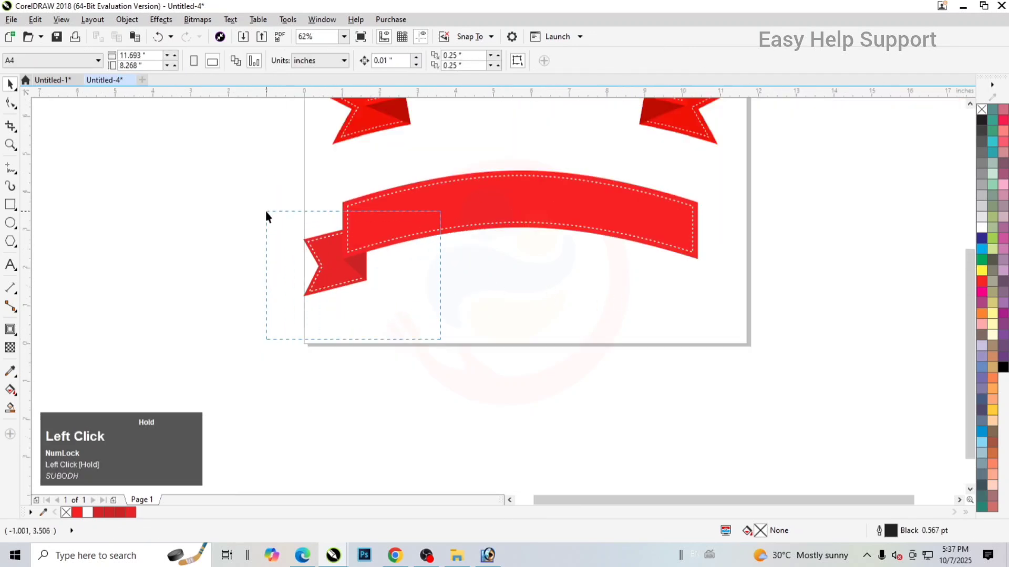
left_click_drag(327, 264, 691, 286)
right_click(687, 286)
Mirror the copied tail pieces horizontally, shift them slightly outward and send them behind the banner
scroll(693, 294, "up", 4)
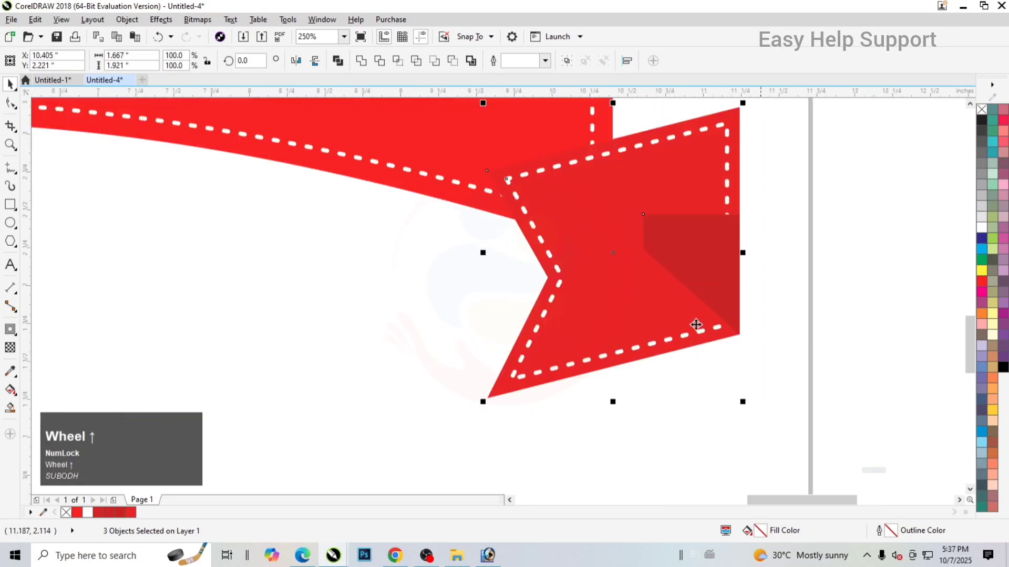
left_click(296, 61)
left_click_drag(644, 263, 669, 271)
key("ctrl+Page_Down")
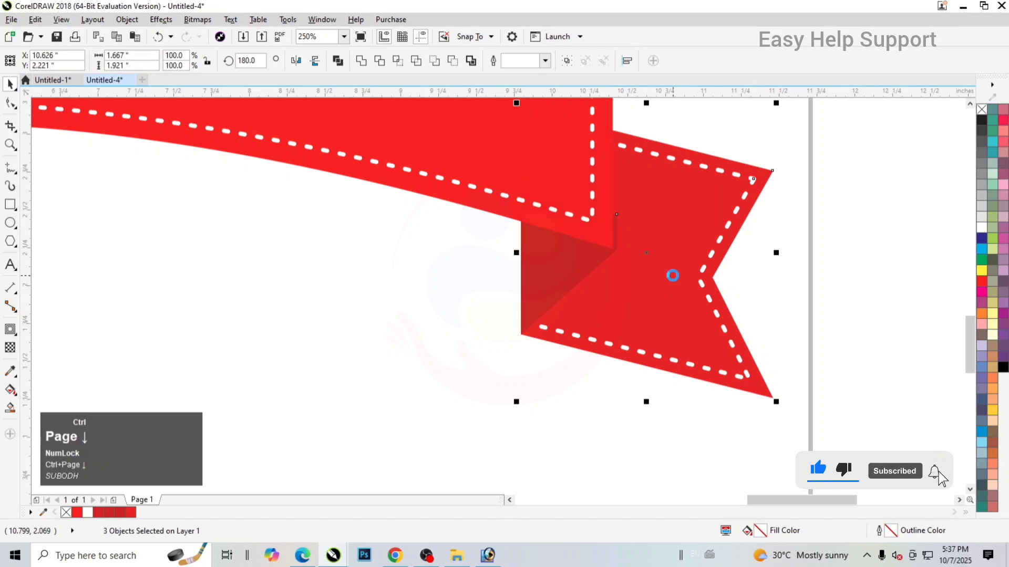
Move the mirrored tail pieces slightly left so the fold's corner meets the banner's right edge
scroll(636, 227, "up", 2)
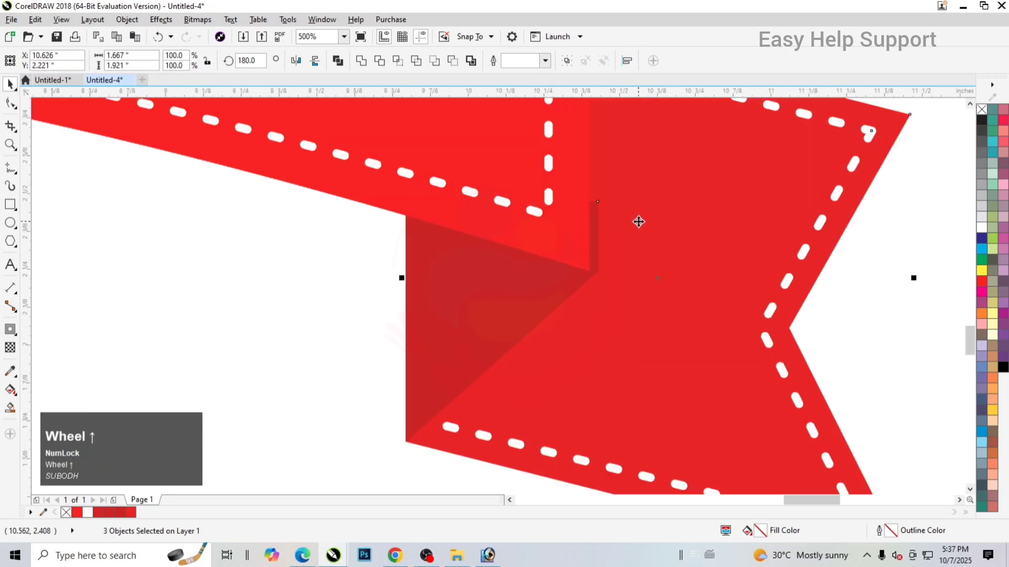
mouse_move(637, 219)
left_mouse_down()
mouse_move(636, 241)
mouse_move(630, 218)
left_mouse_up()
scroll(601, 244, "down", 2)
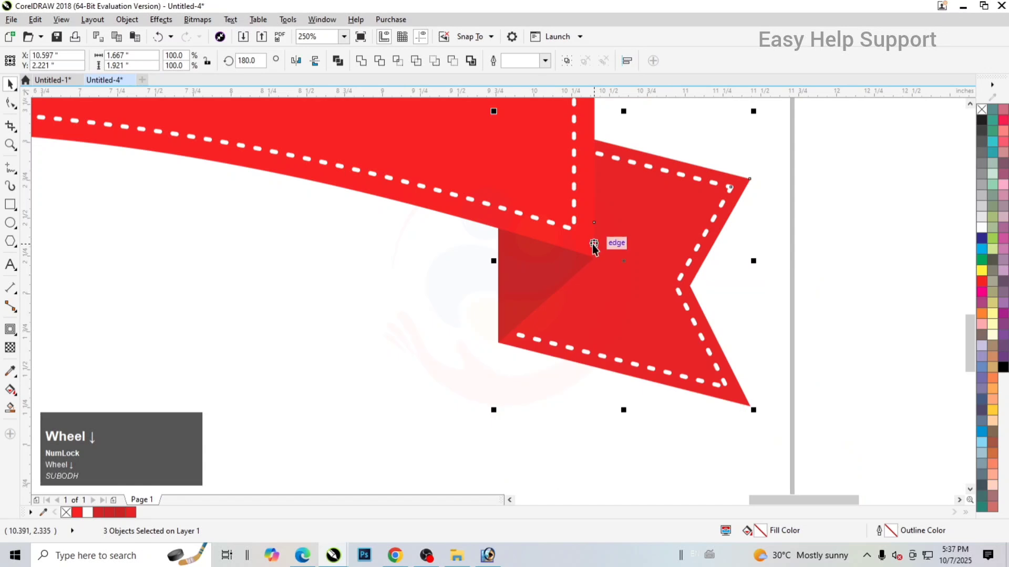
scroll(597, 246, "down", 4)
left_click(497, 304)
Show both ribbons in full and preview them full screen to compare the drawing with the sample
scroll(497, 307, "down", 1)
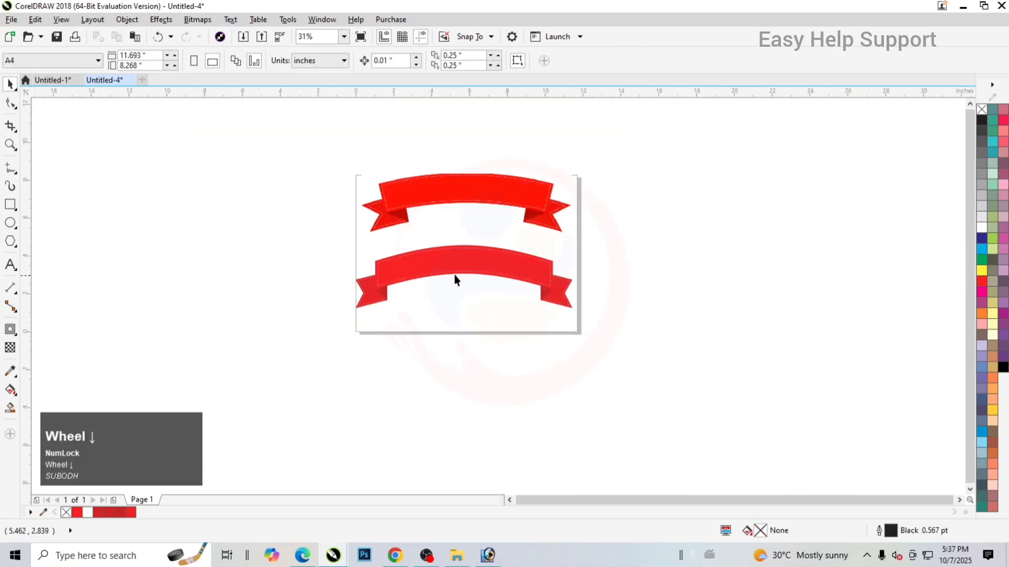
key("F2")
left_click_drag(345, 163, 589, 340)
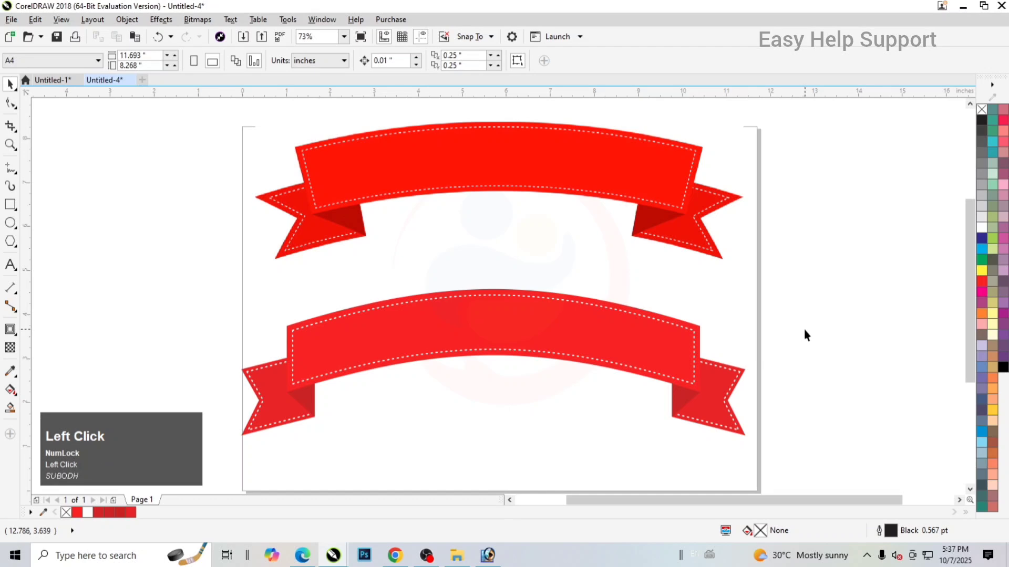
key("shift+F4")
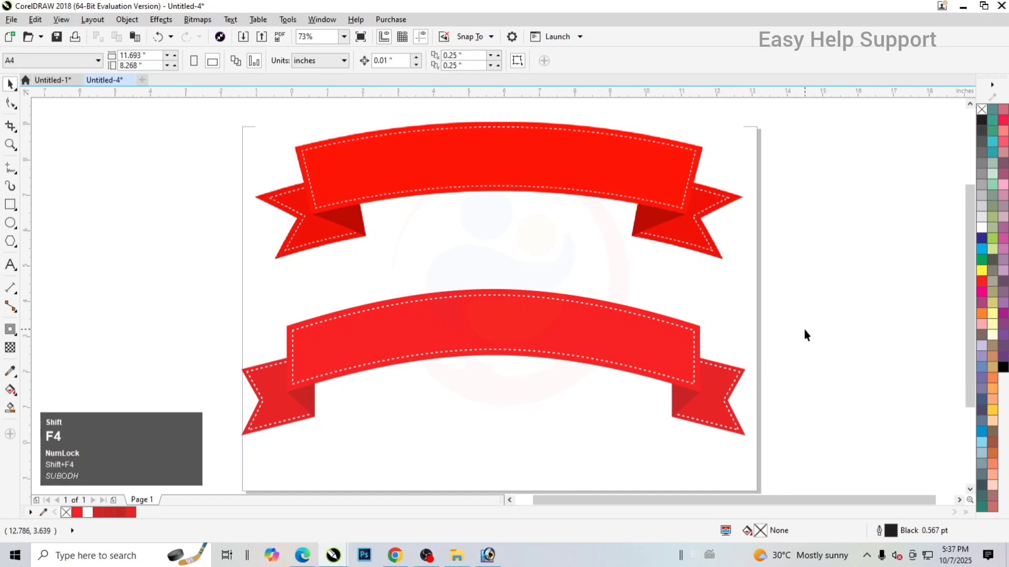
key("F4")
key("F9")
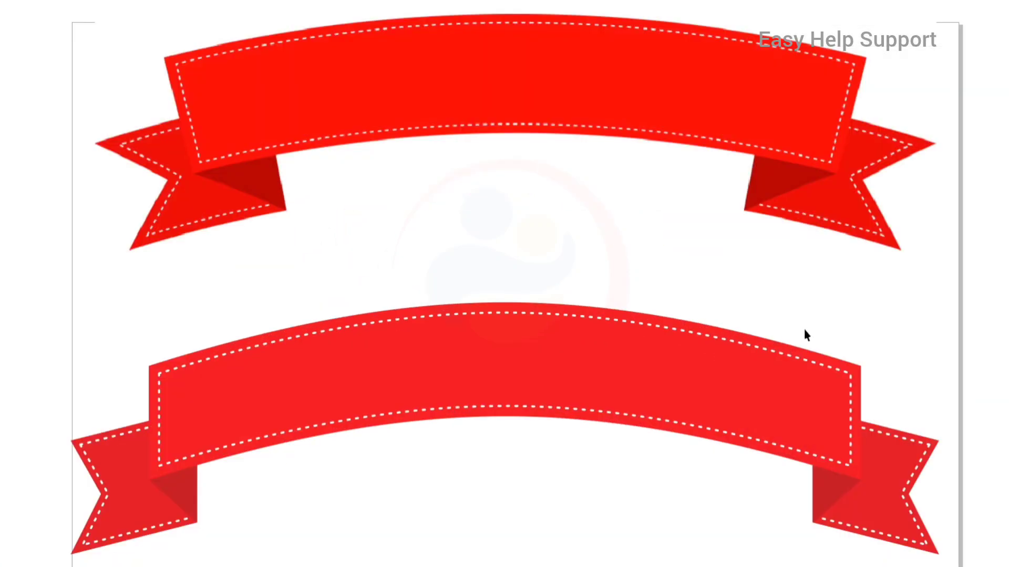